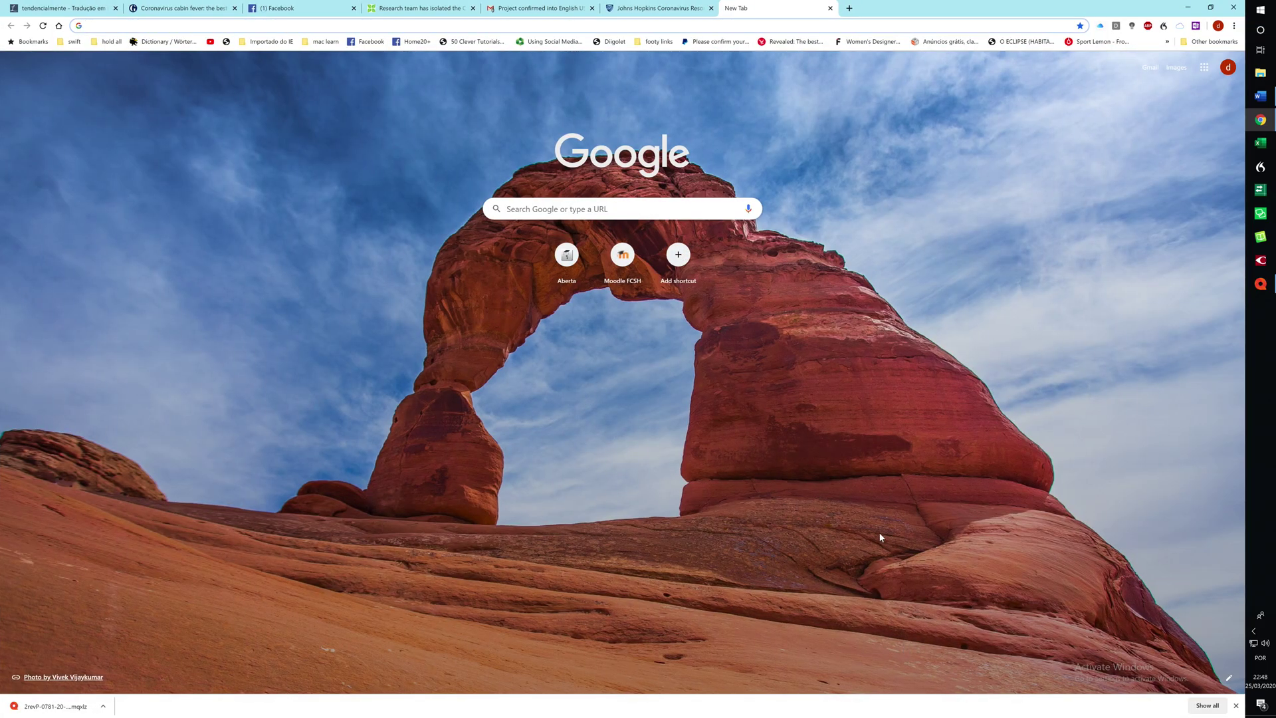
Step: Launch ABBYY FineReader and start an OCR Editor project from a file
left_click(1260, 259)
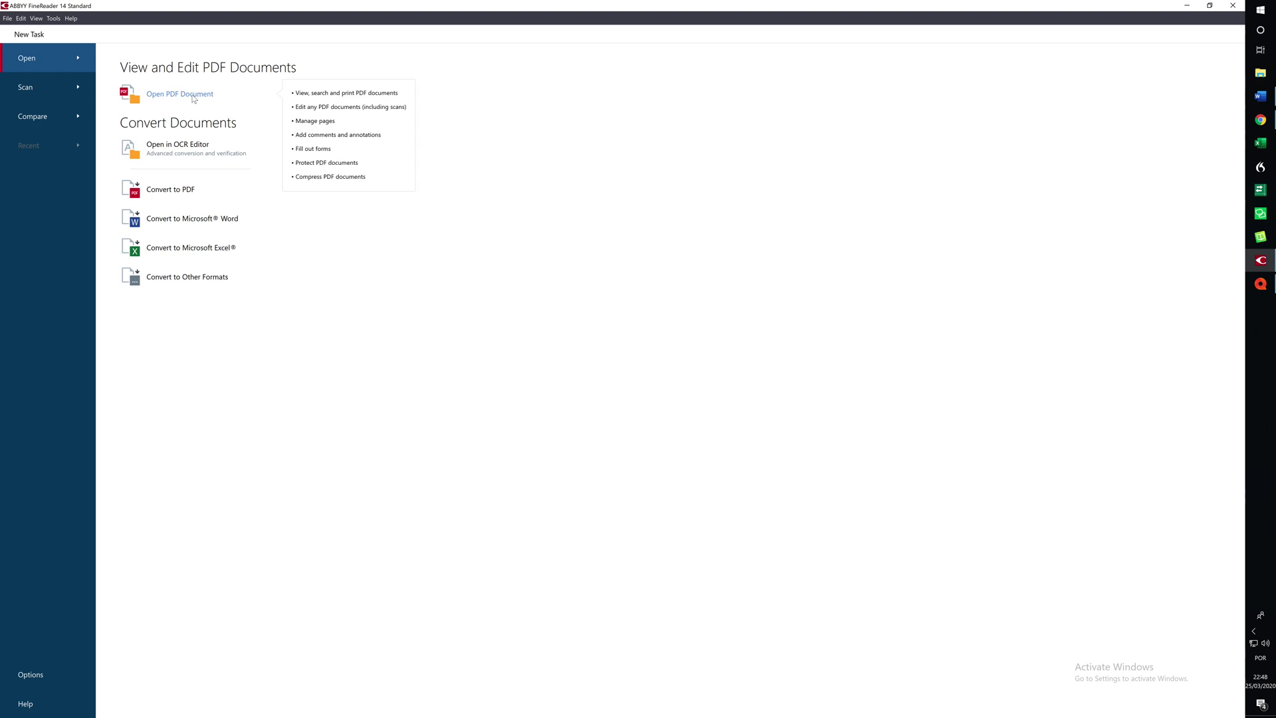
left_click(187, 146)
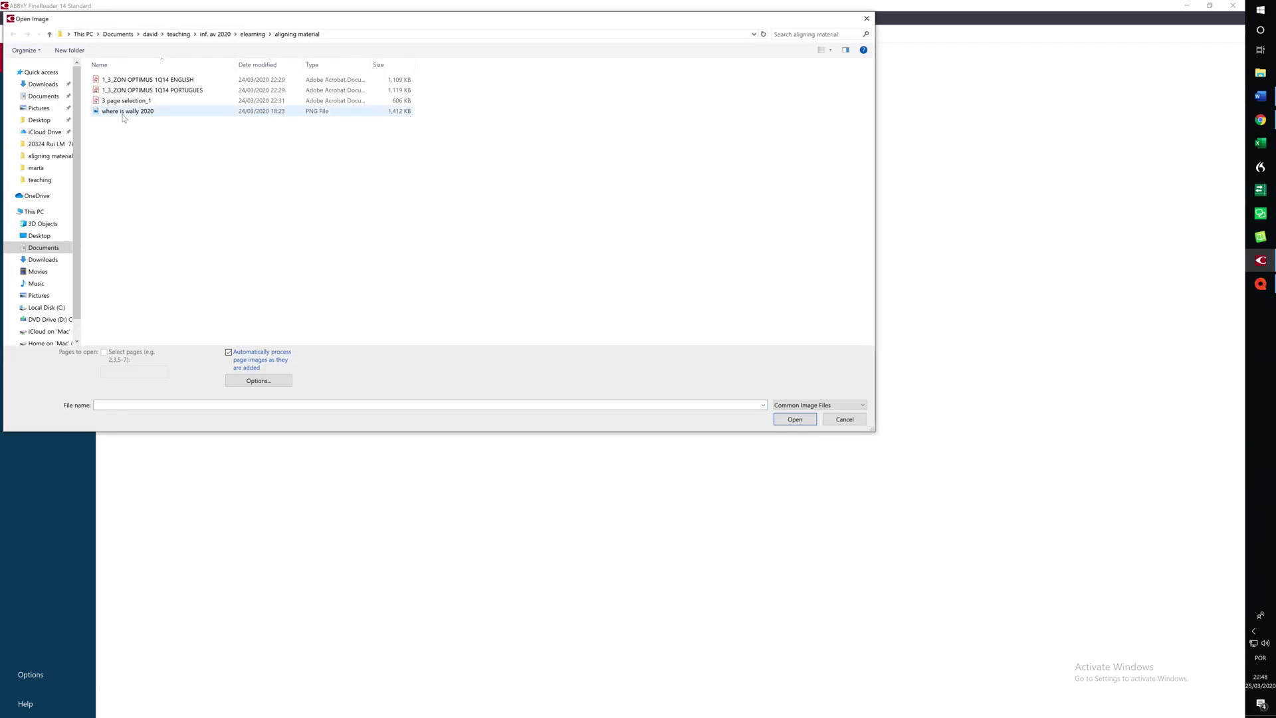
Step: Open the '3 page selection_1' PDF in the OCR Editor
double_click(129, 103)
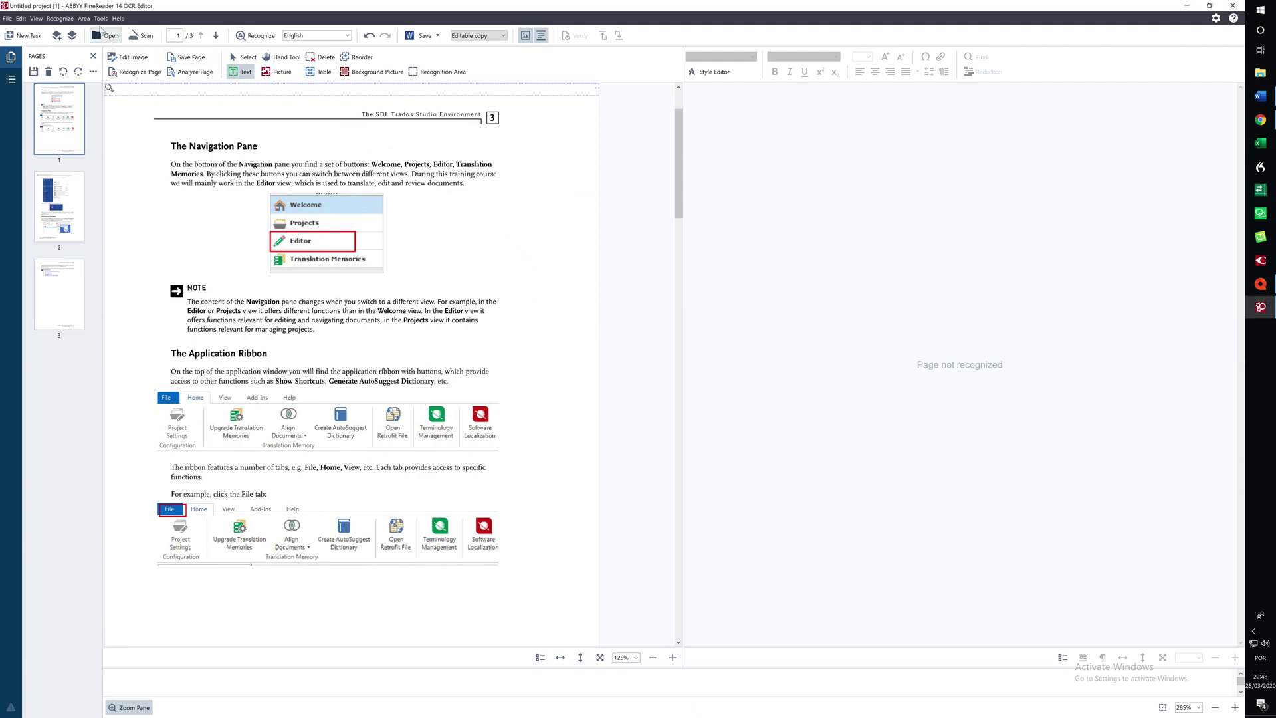
left_click(100, 18)
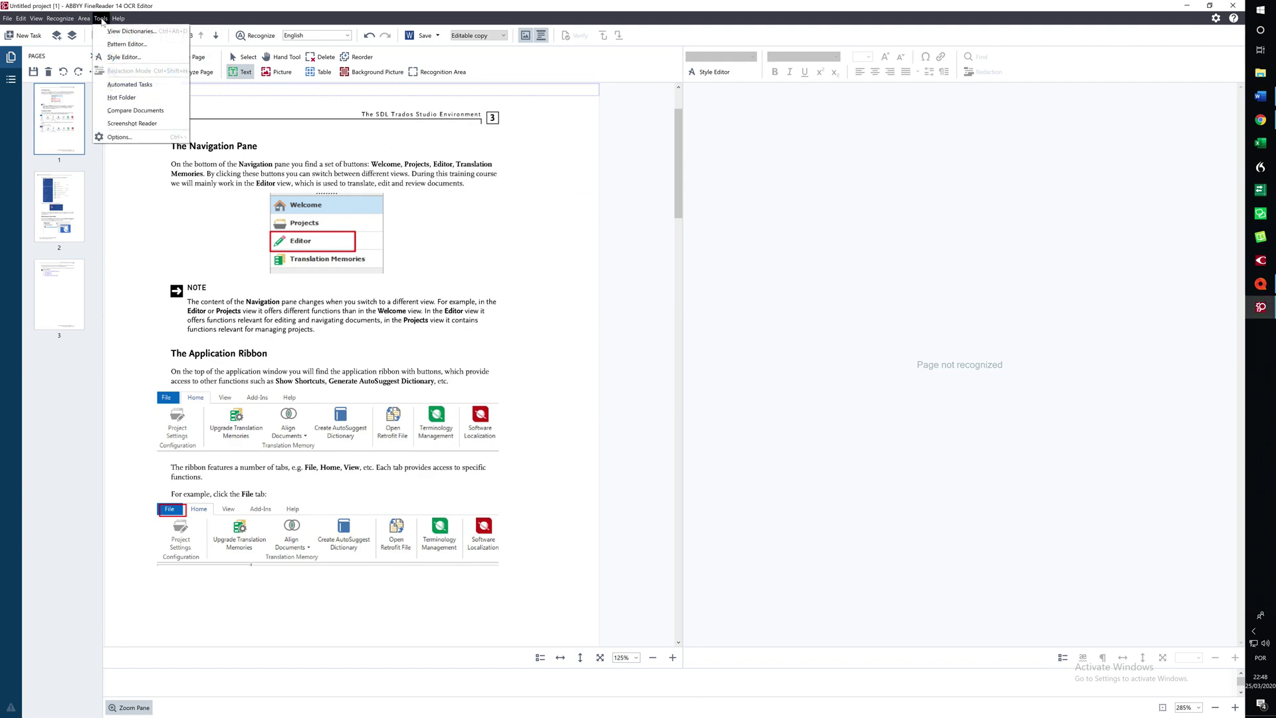
left_click(126, 138)
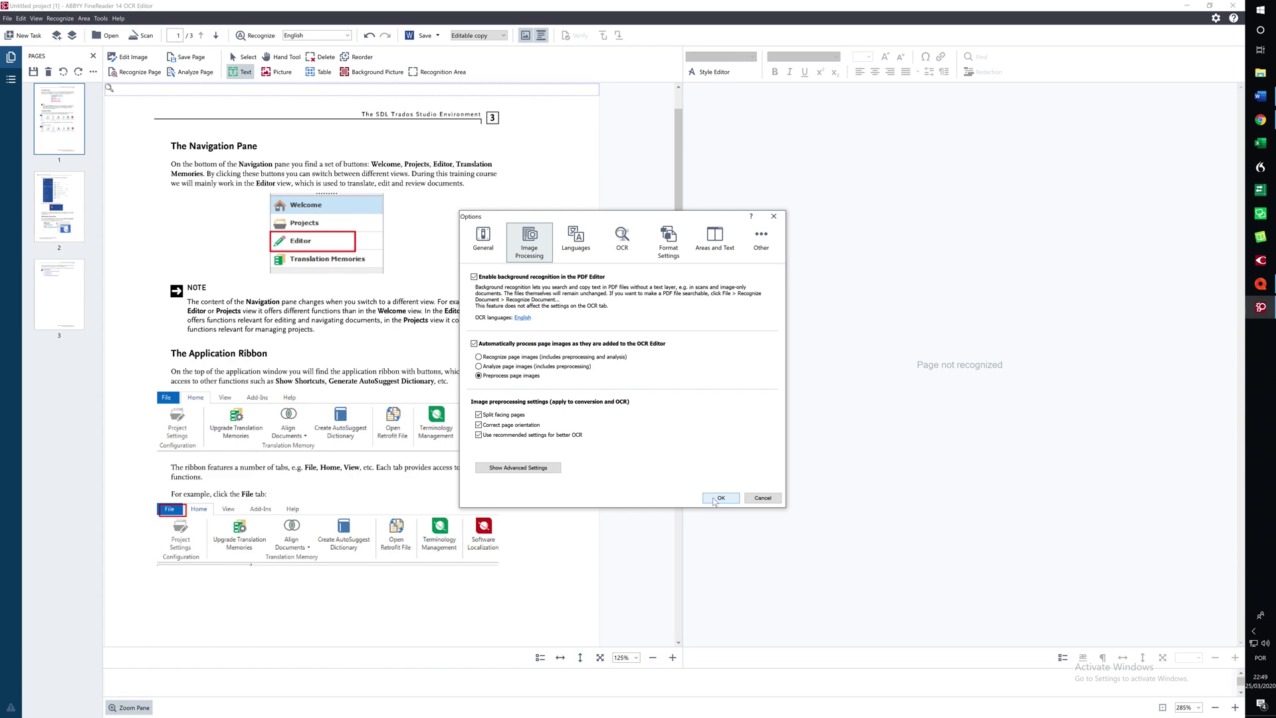
left_click(720, 497)
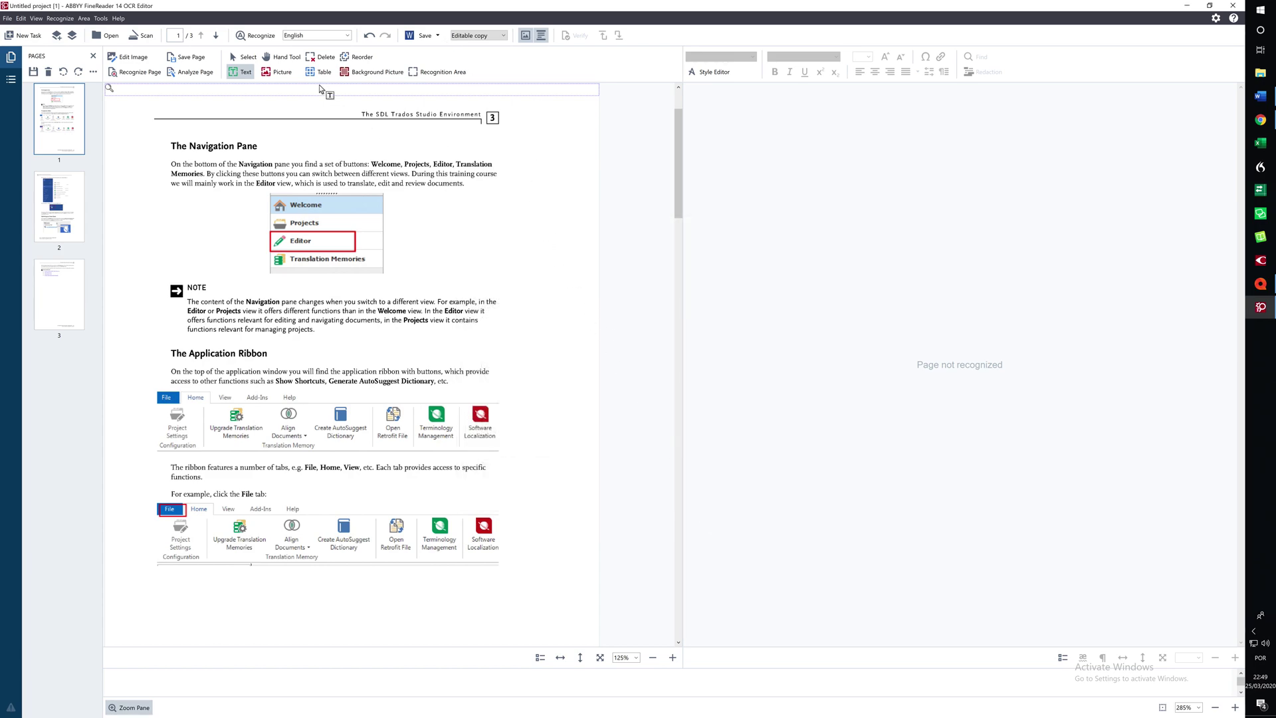
left_click(296, 35)
left_click(347, 35)
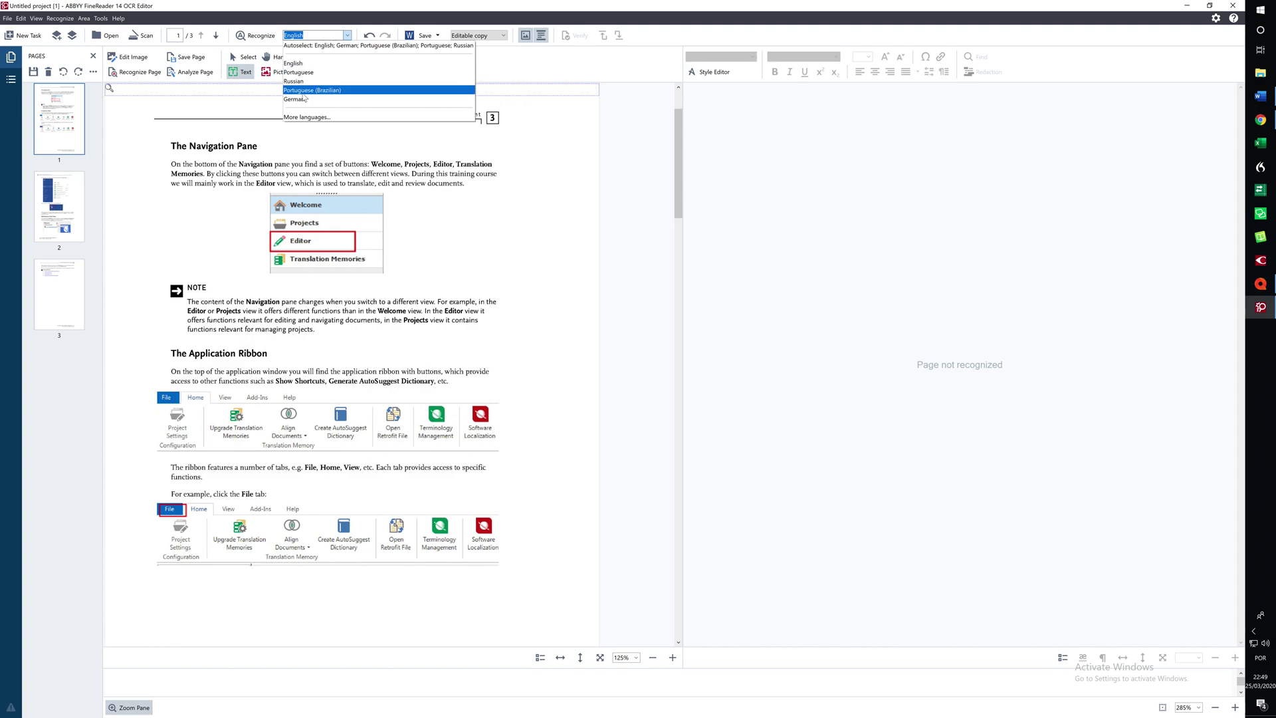
left_click(306, 117)
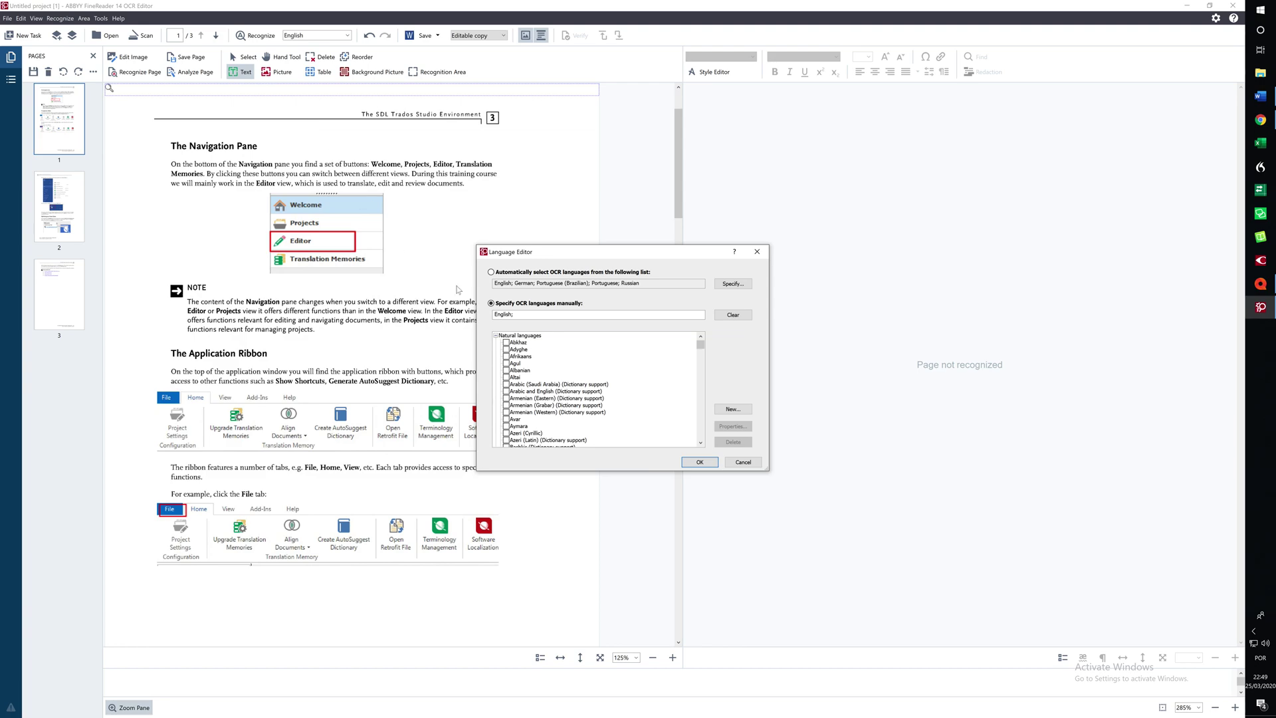
left_click(757, 252)
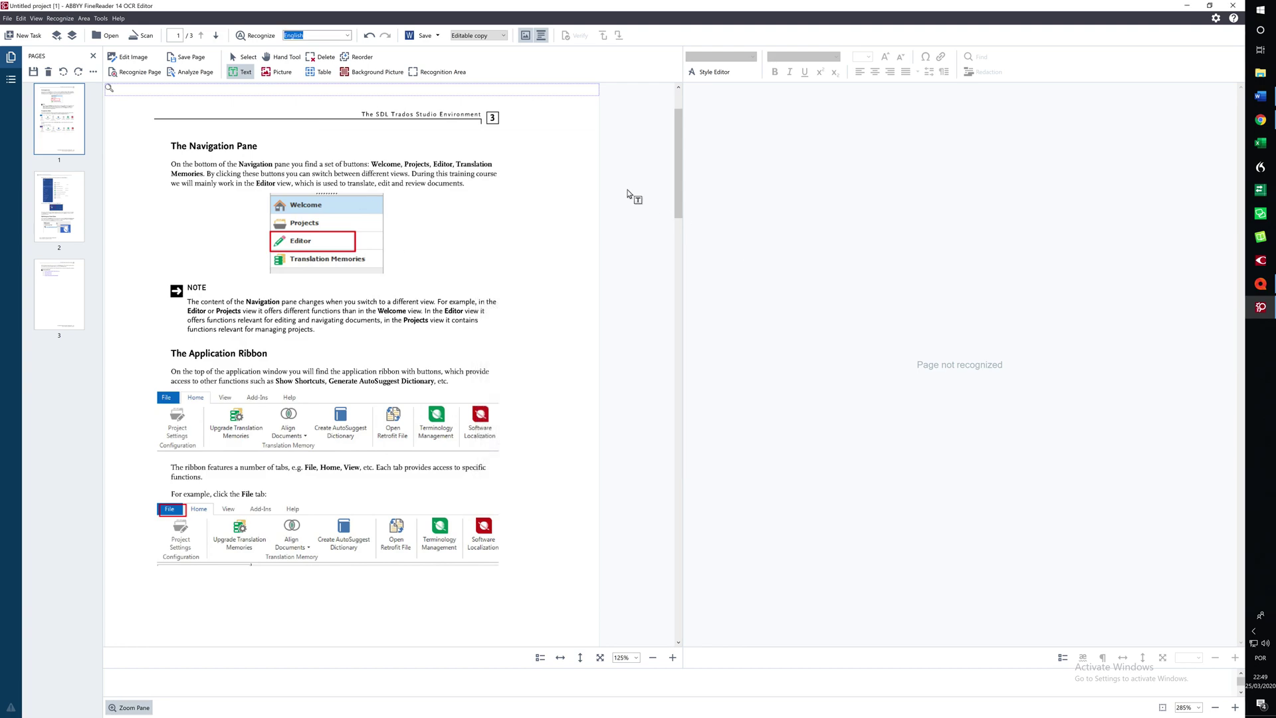
left_click(438, 36)
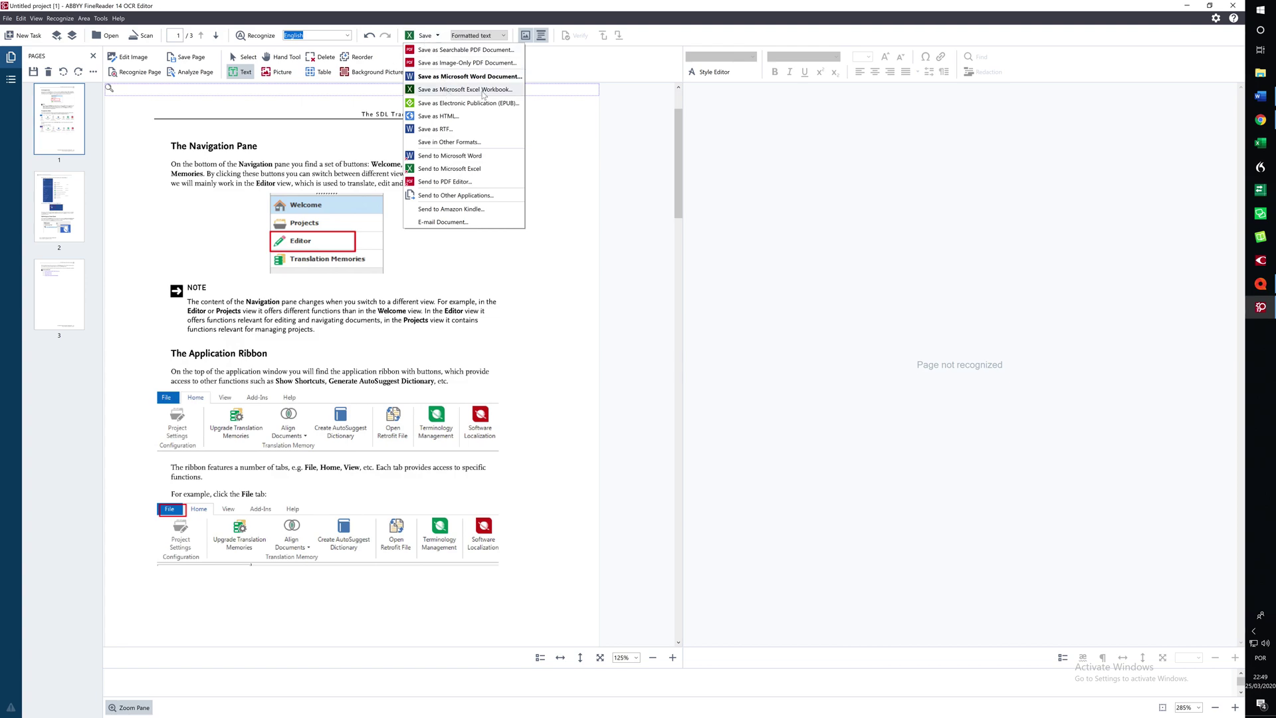
left_click(579, 99)
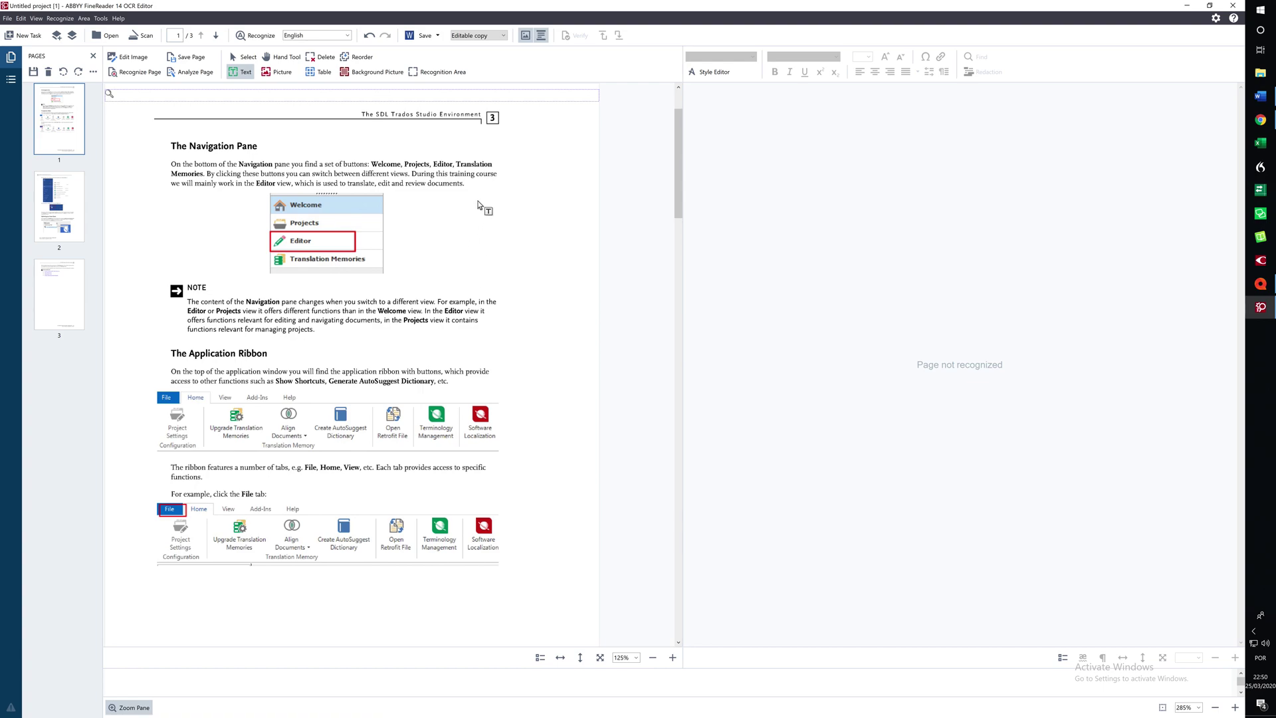
left_click(503, 36)
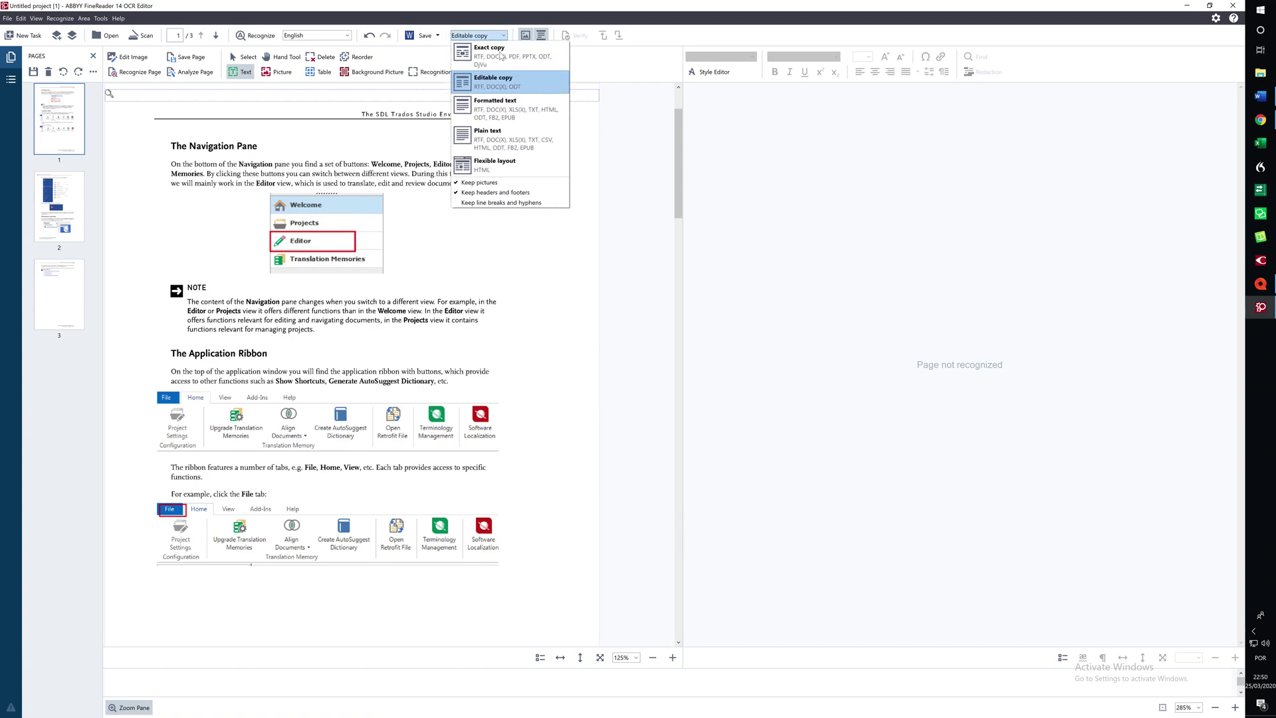
left_click(488, 87)
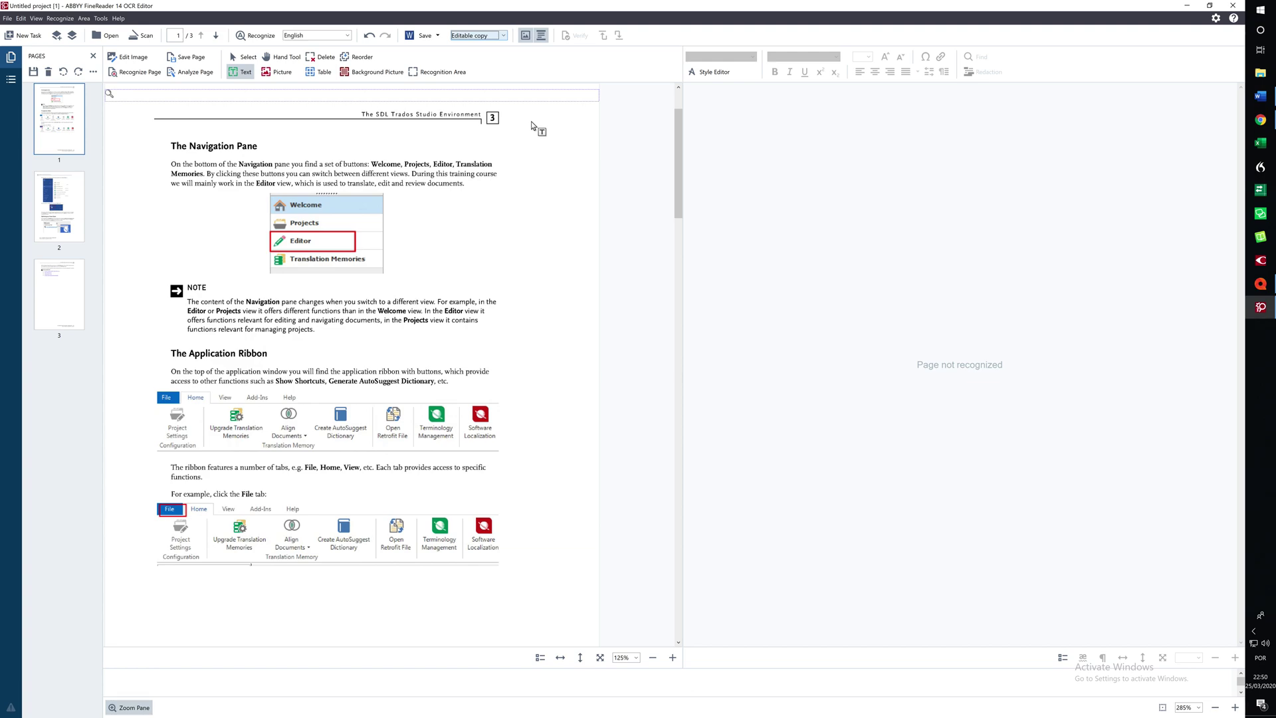
left_click(504, 37)
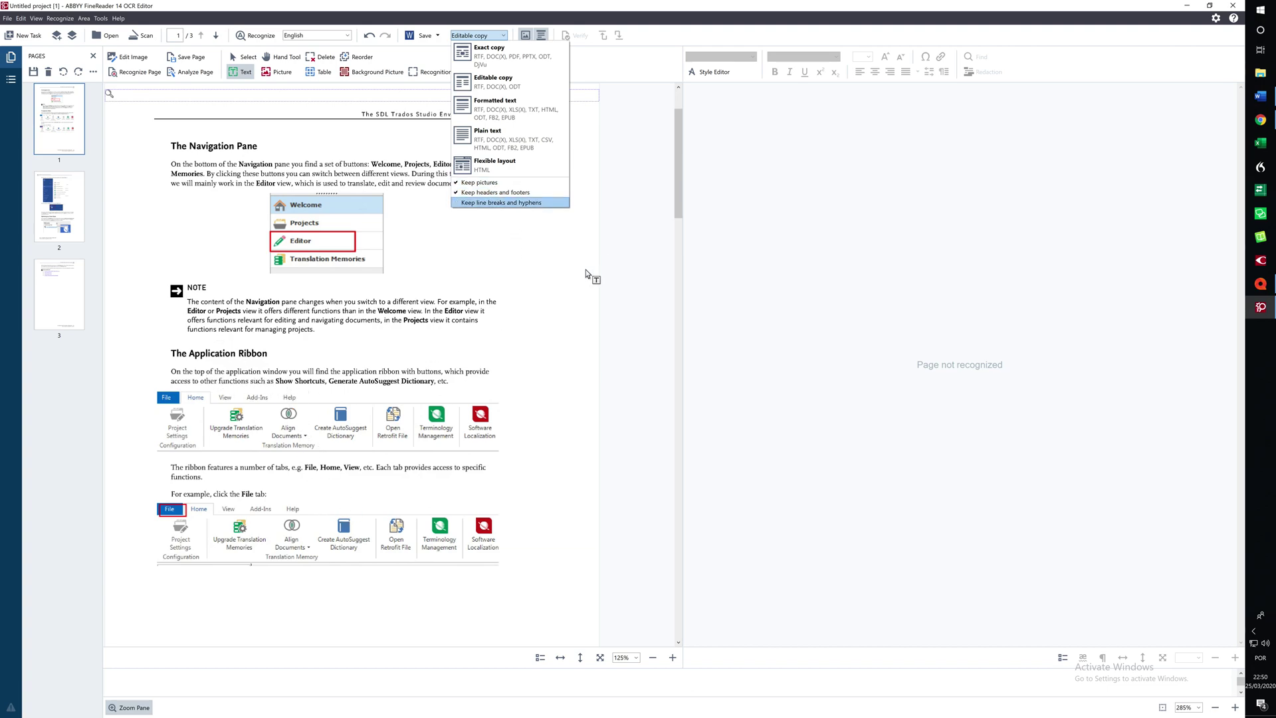
left_click(458, 241)
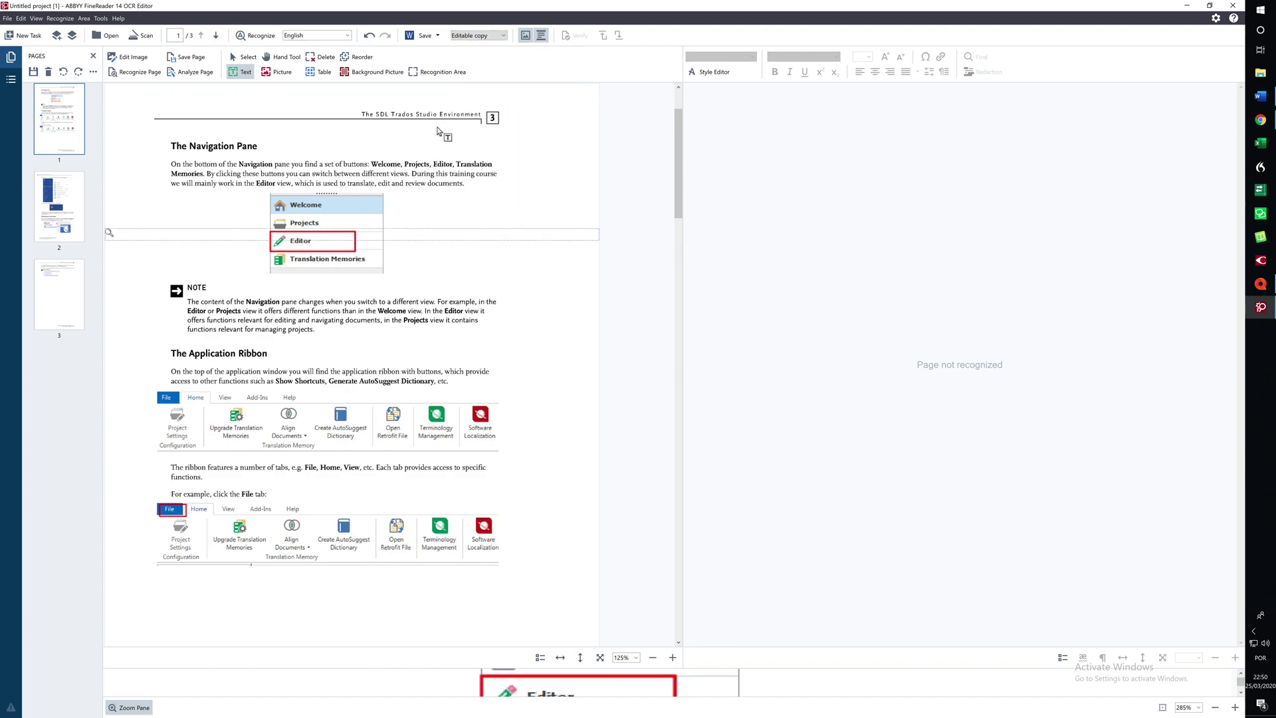
scroll(562, 450, "down", 2)
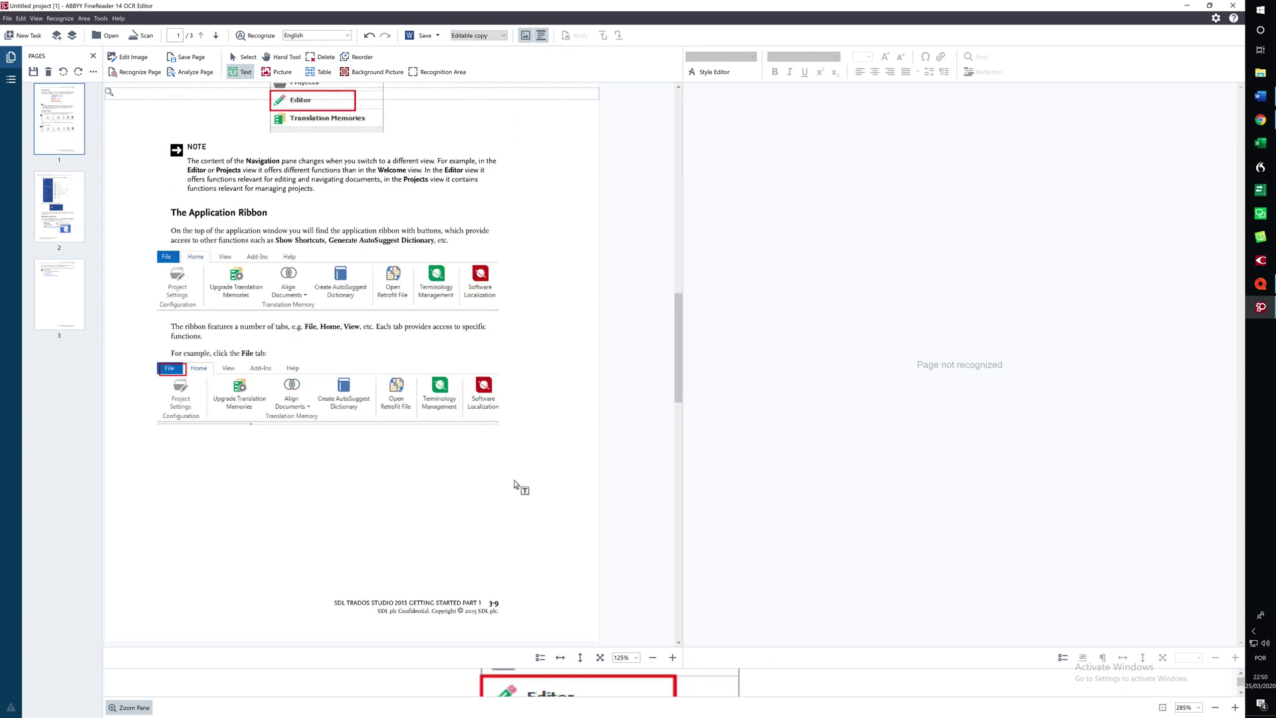
scroll(515, 107, "up", 1)
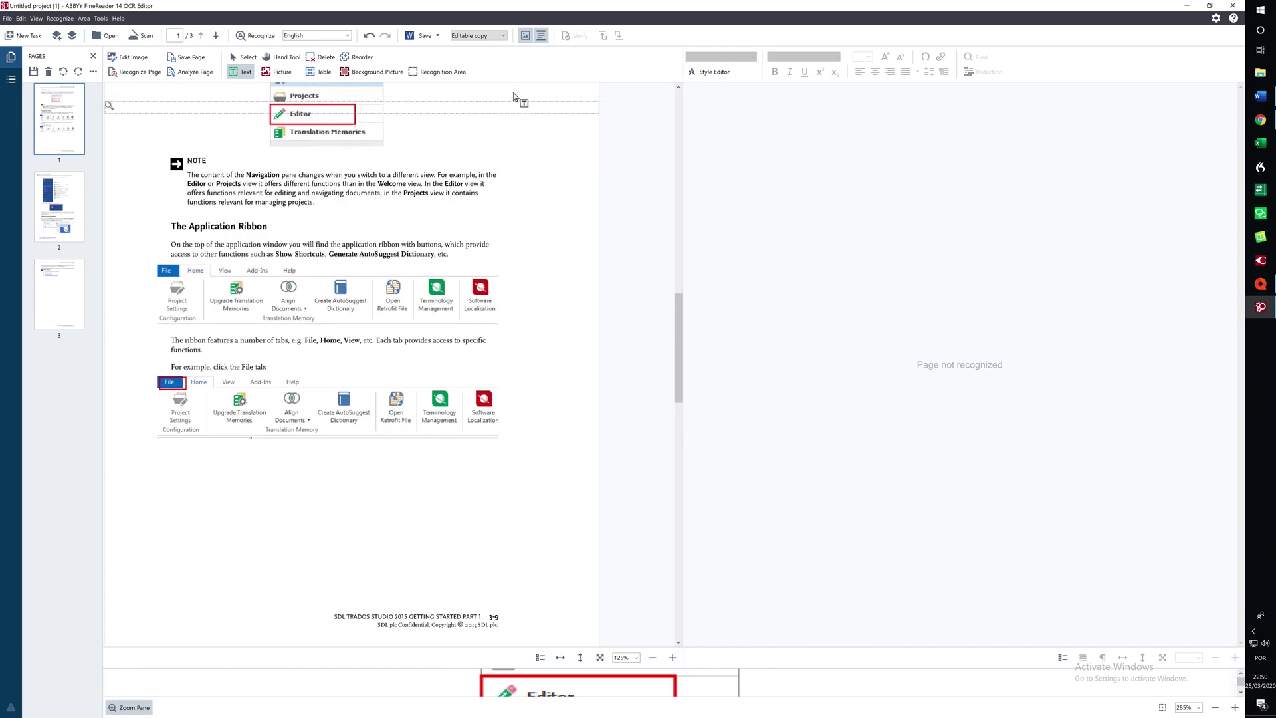
left_click(504, 38)
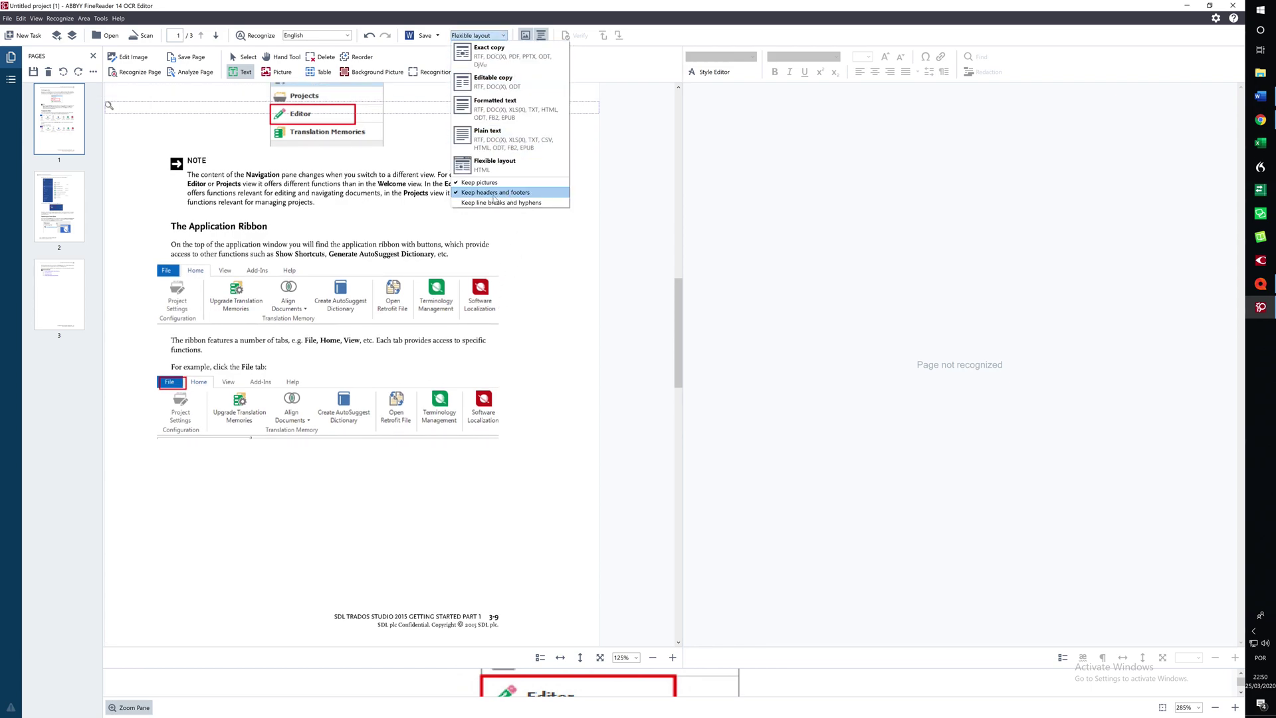
left_click(557, 275)
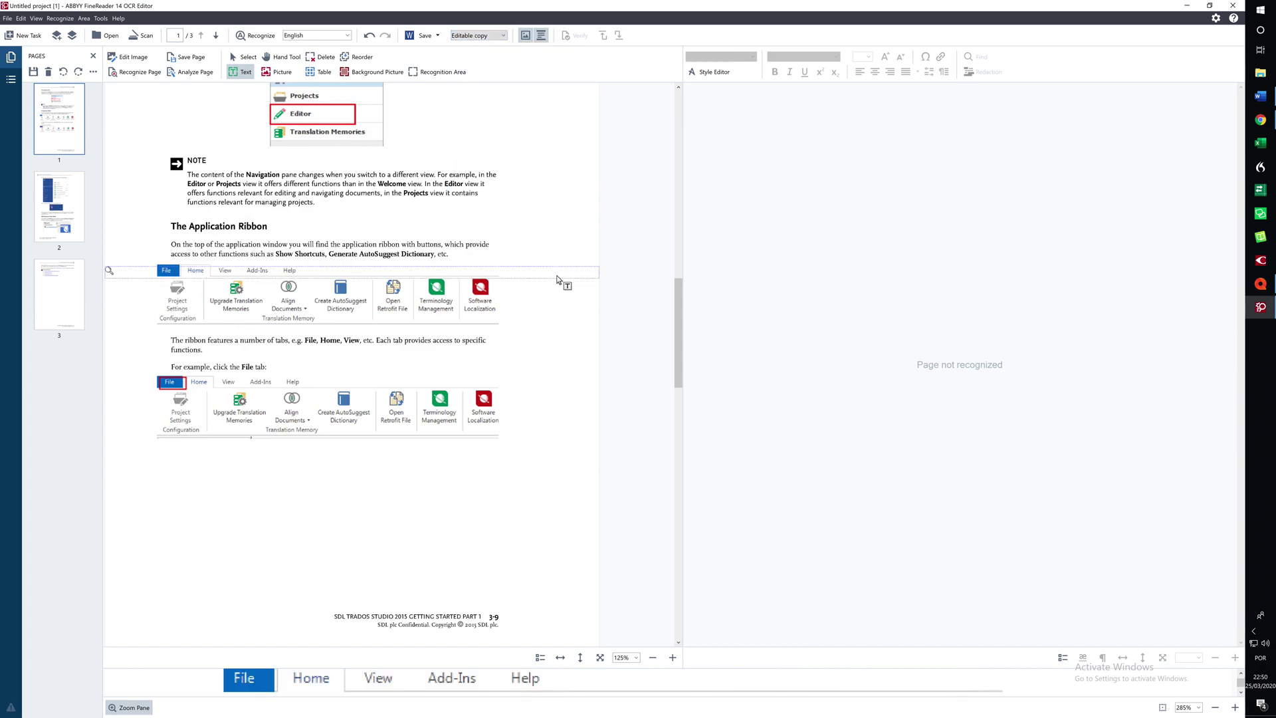
scroll(554, 292, "up", 4)
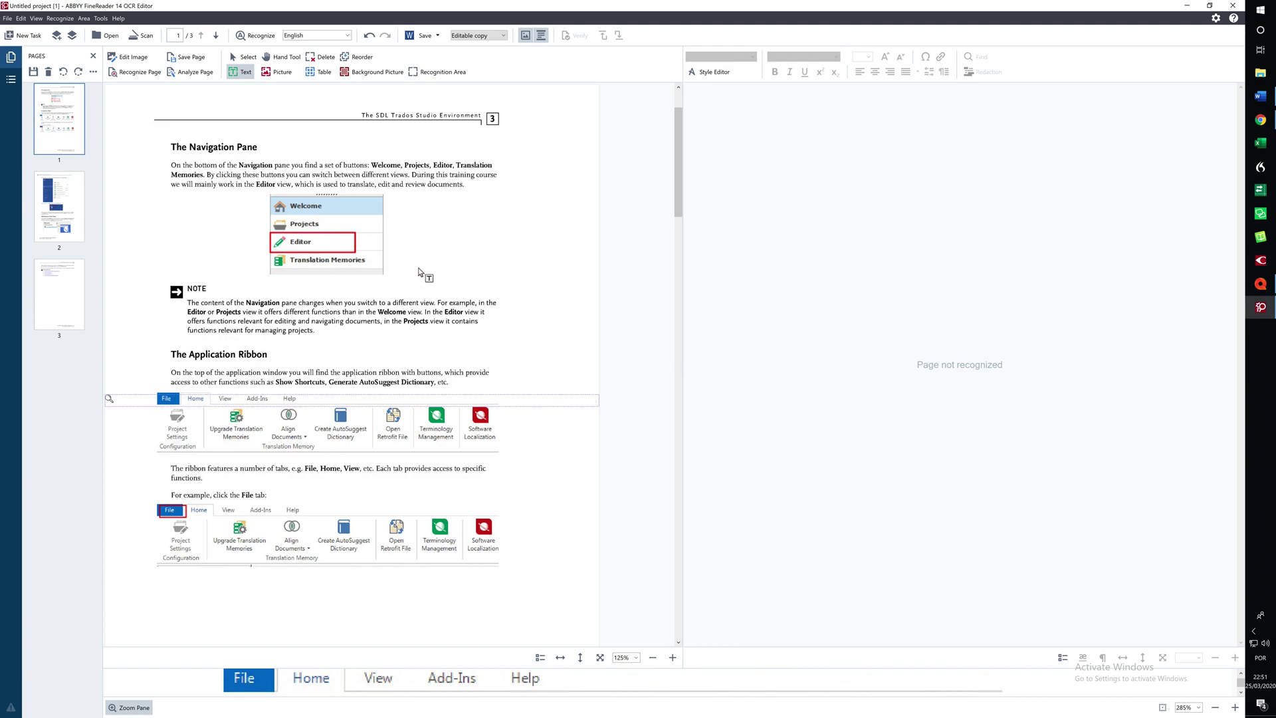
Step: Draw text areas around The Navigation Pane heading and its first paragraph on page 1
left_click(241, 74)
left_click_drag(164, 138, 267, 153)
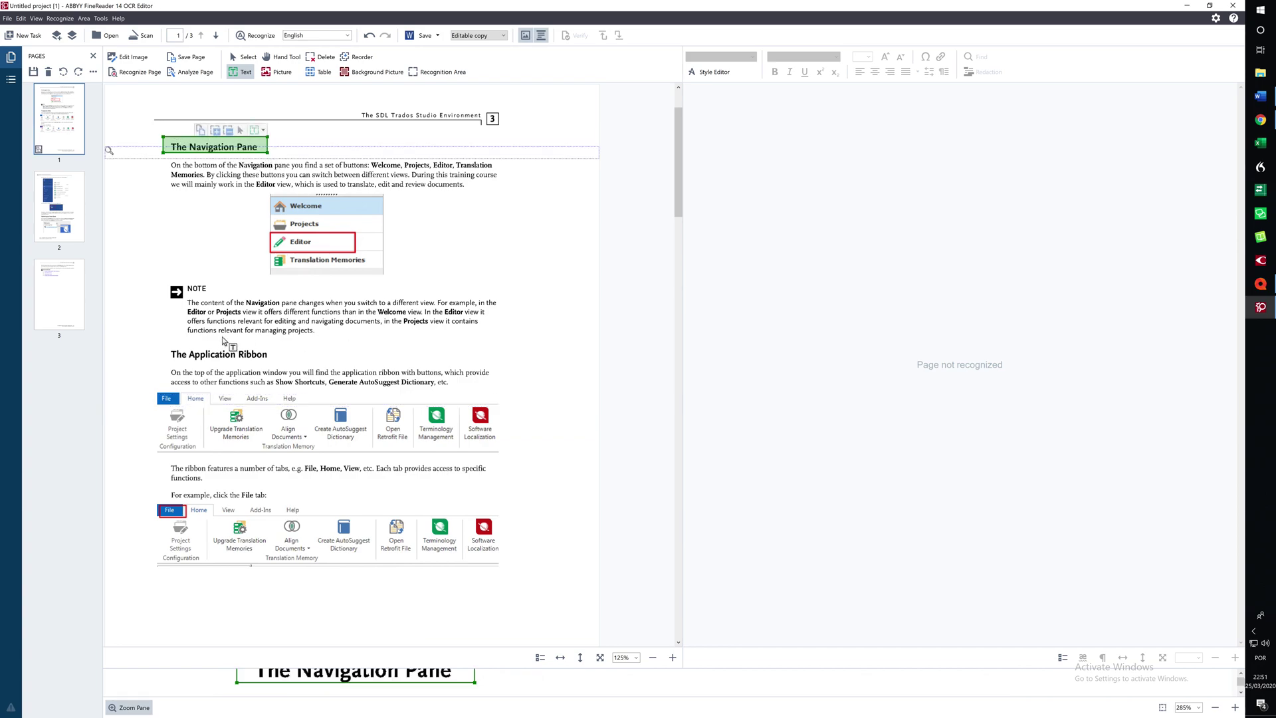
left_click_drag(168, 159, 541, 190)
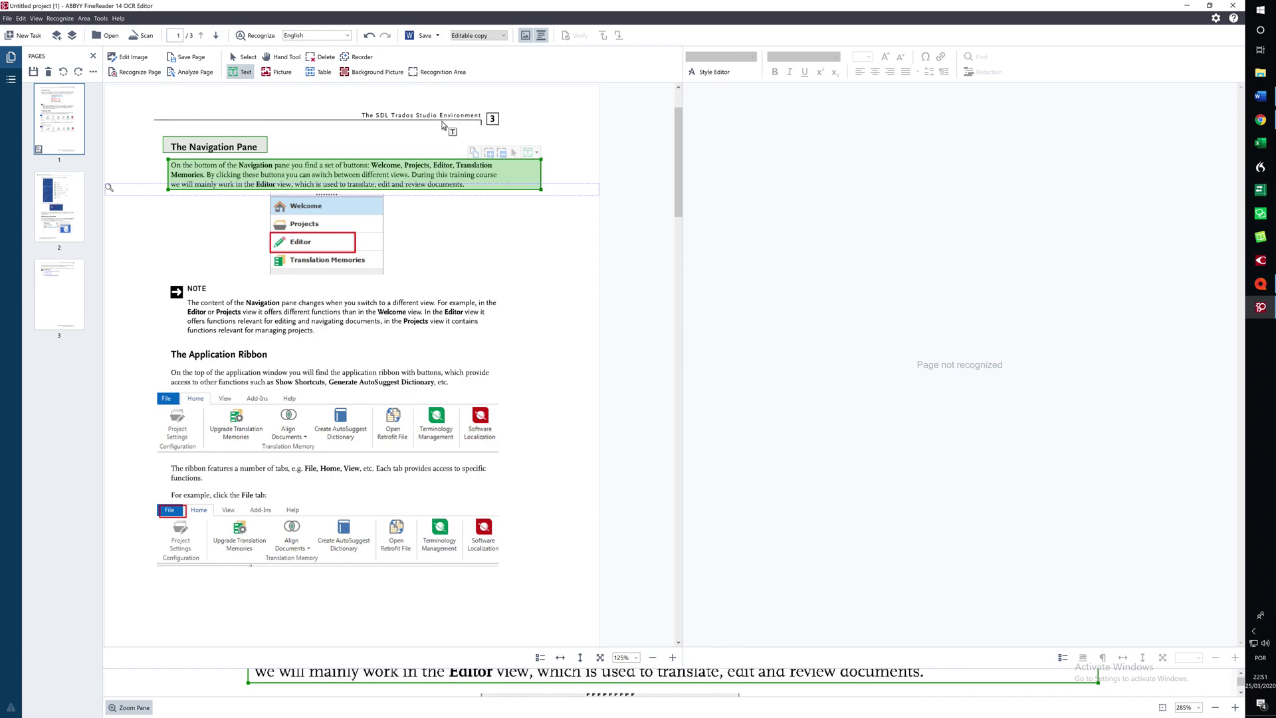
Step: Mark the header 'The SDL Trados Studio Environment' as a background picture with a text area on its title
left_click(372, 72)
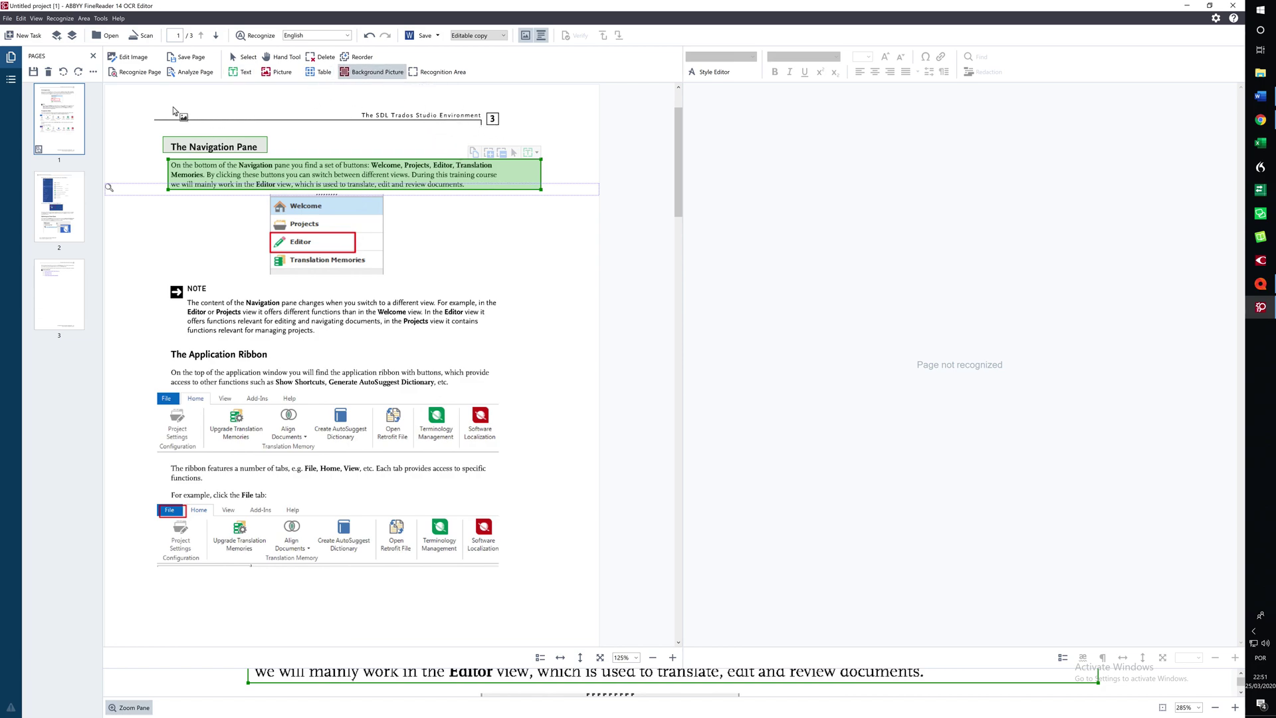
left_click_drag(147, 100, 522, 132)
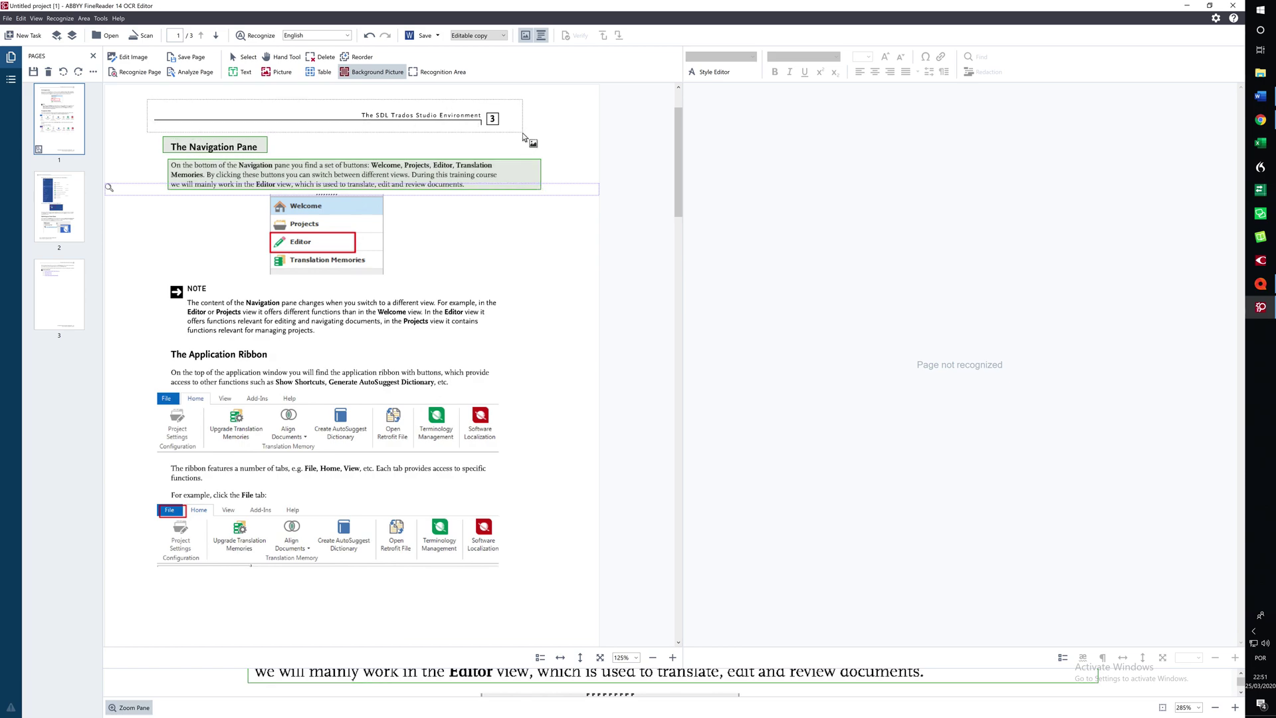
left_click(242, 73)
left_click(353, 106)
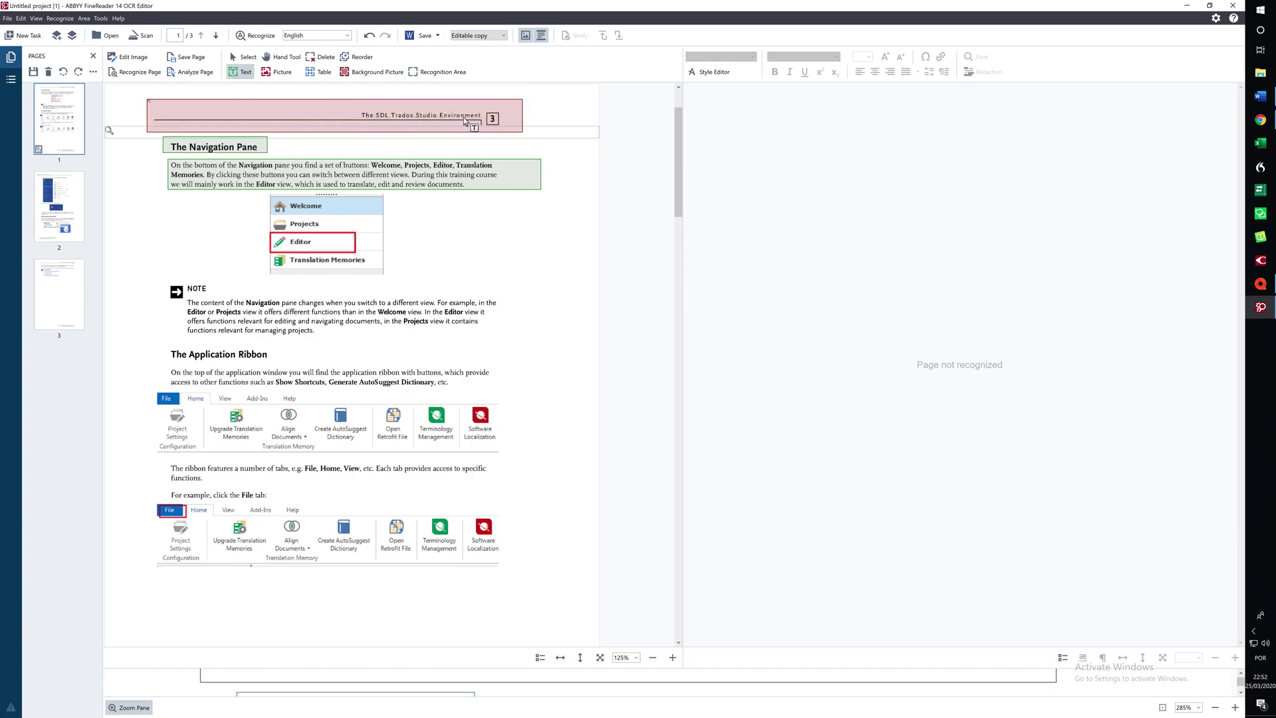
left_click_drag(464, 119, 484, 118)
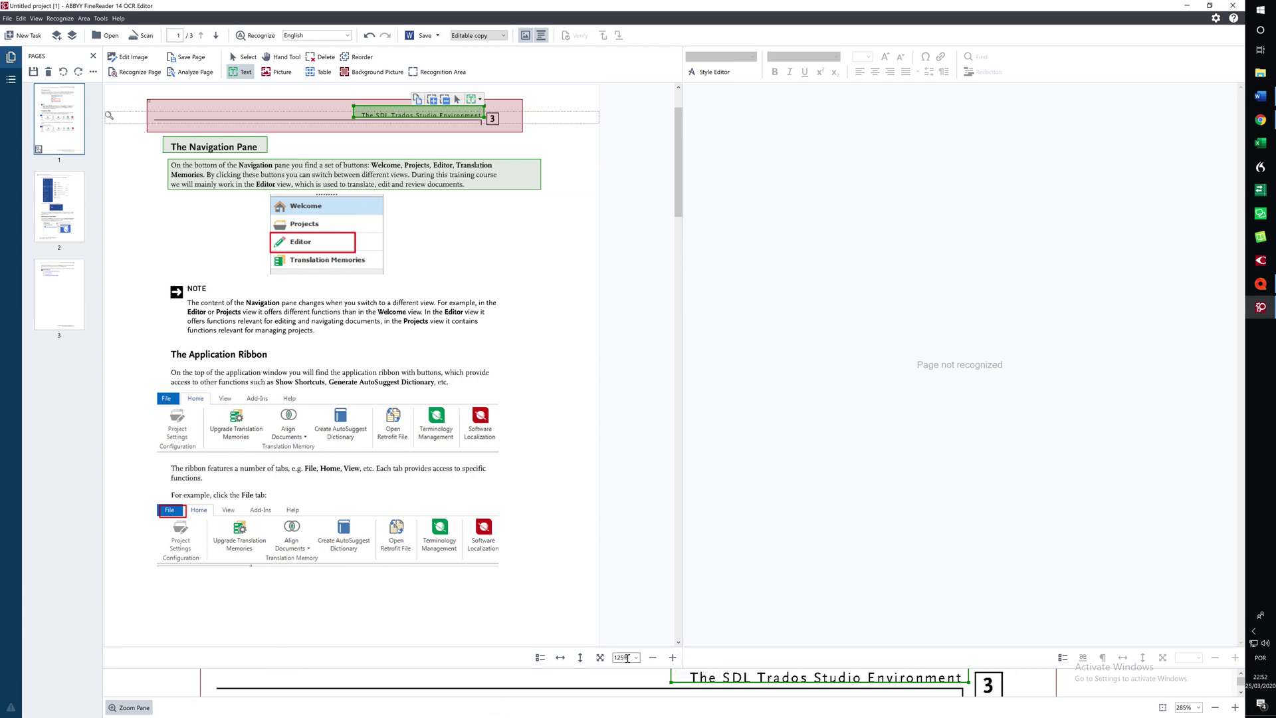
left_click(672, 658)
left_click(673, 657)
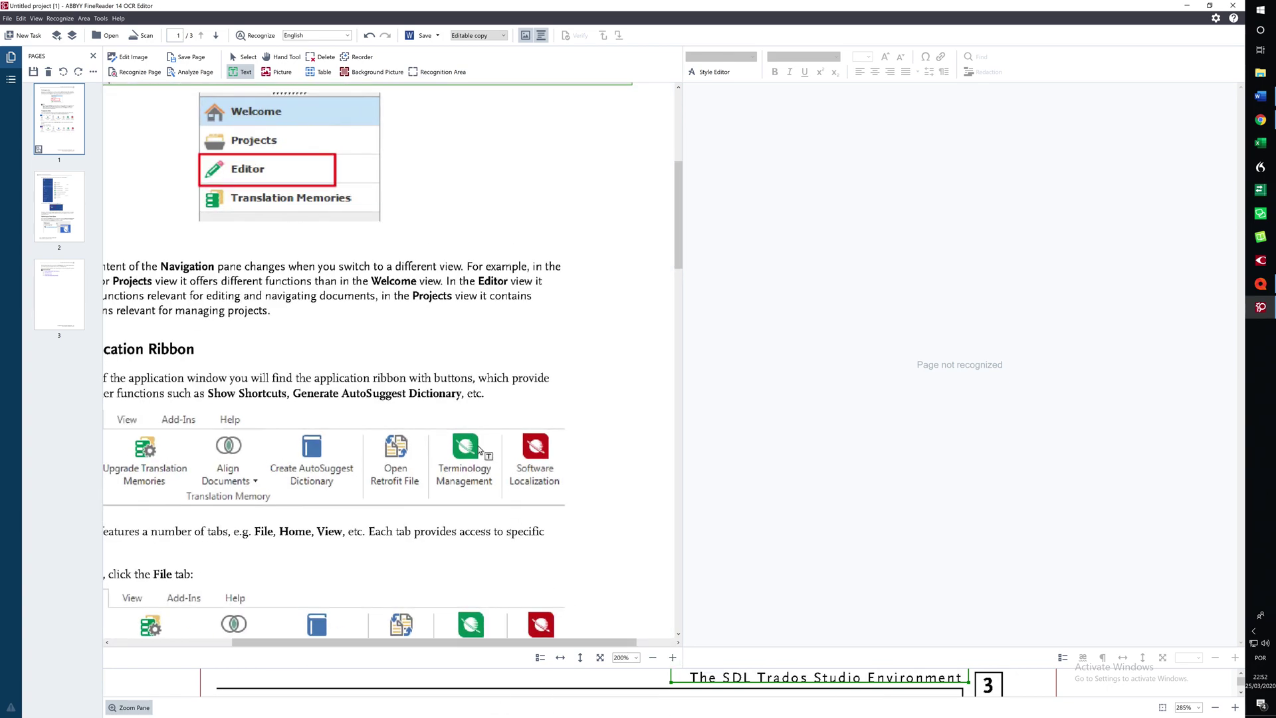
scroll(464, 438, "up", 3)
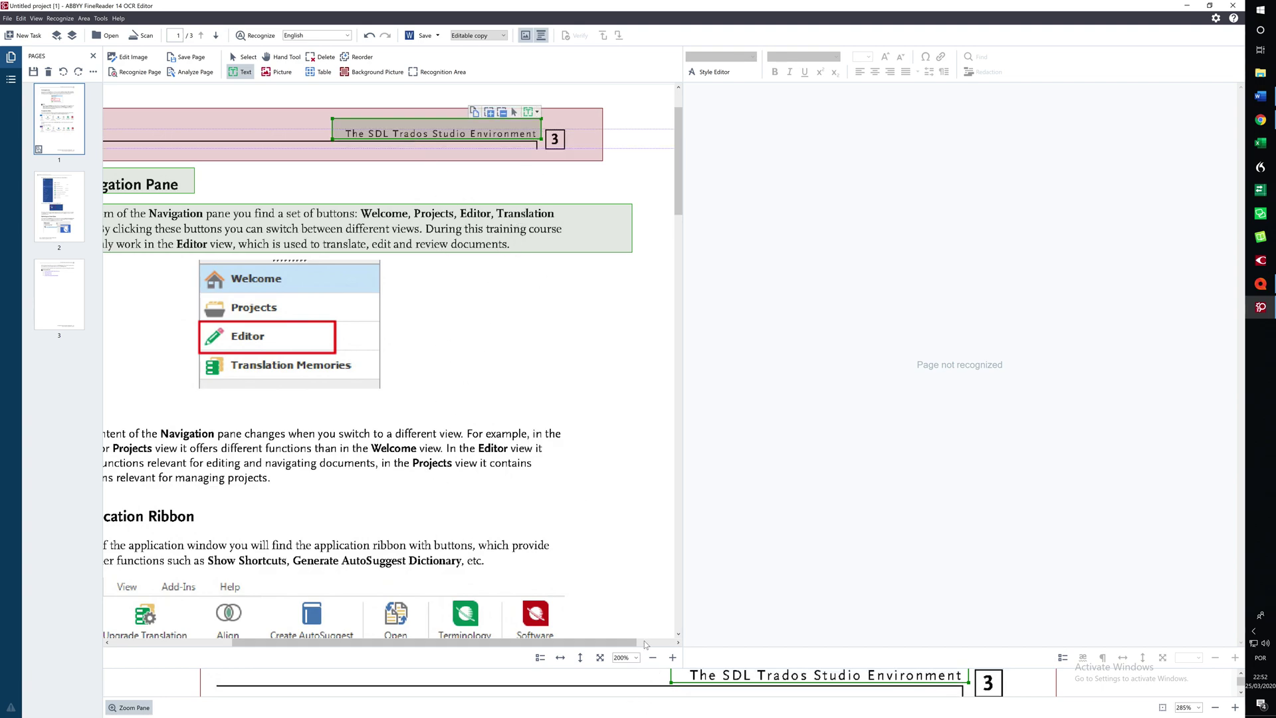
Step: At 100% zoom, mark the NOTE arrow icon and the navigation screenshot as picture areas
left_click(652, 658)
left_click(652, 658)
left_click(653, 658)
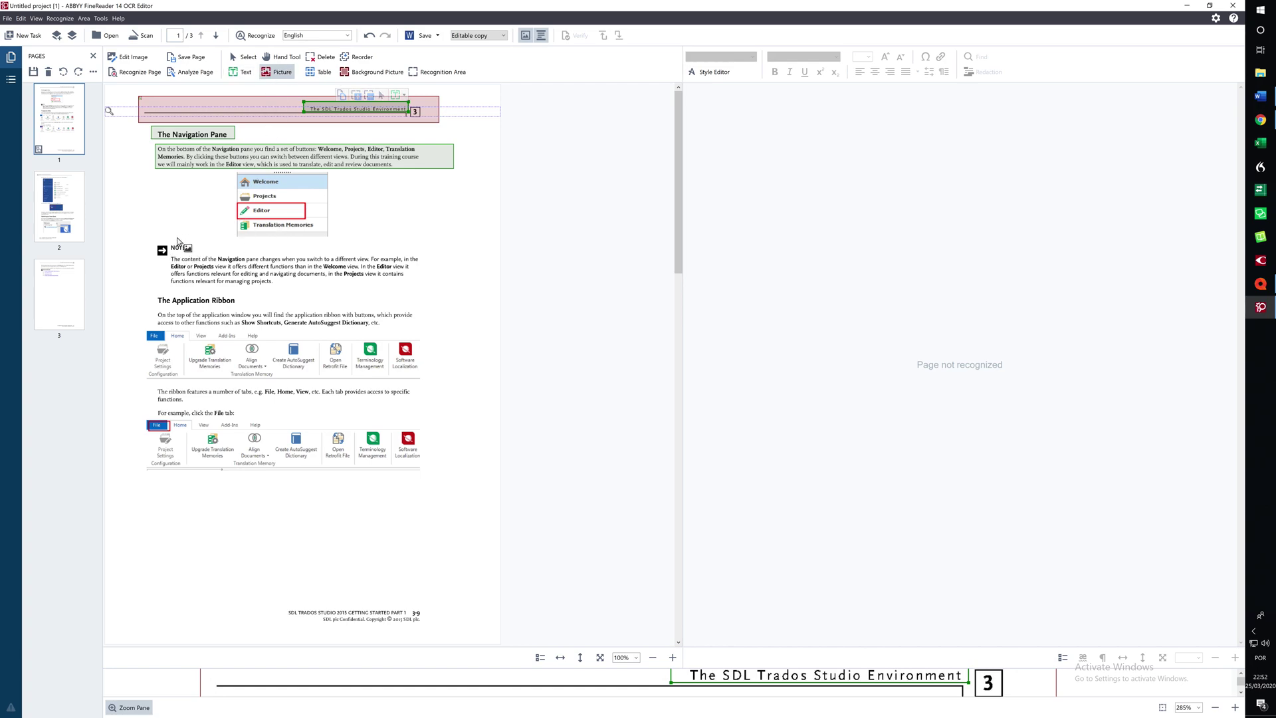
left_click(161, 251)
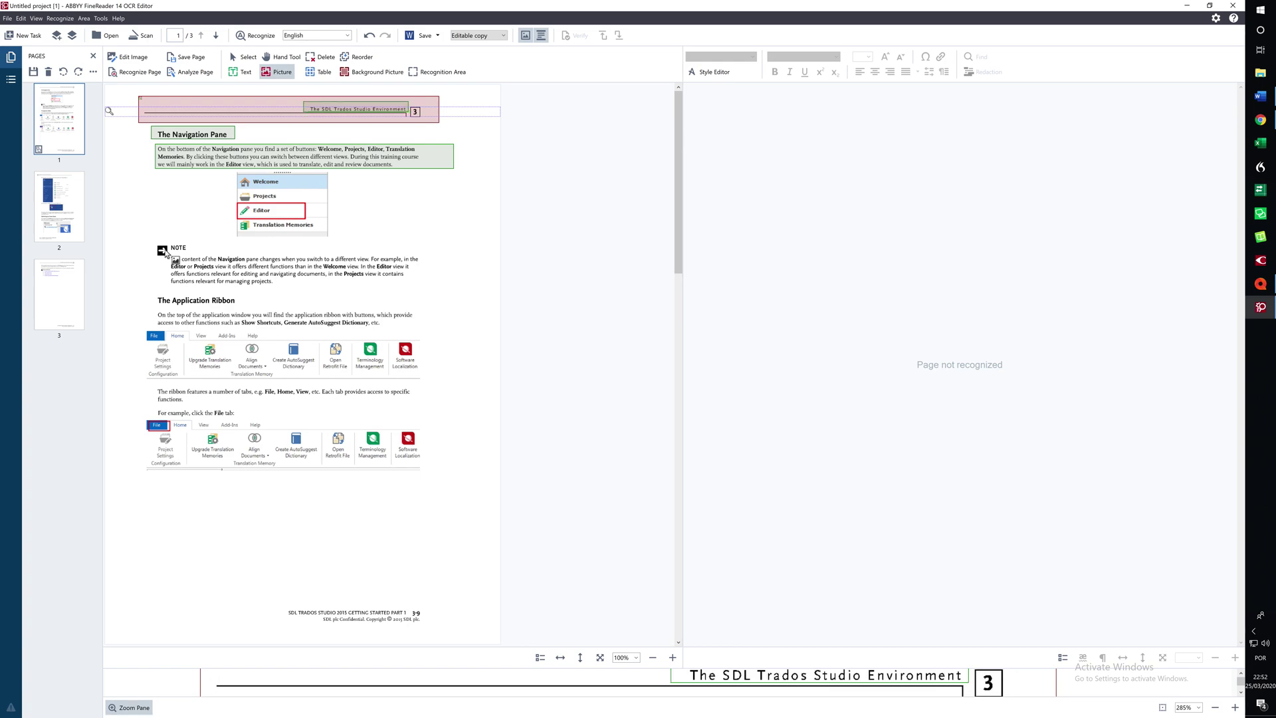
left_click_drag(169, 258, 168, 257)
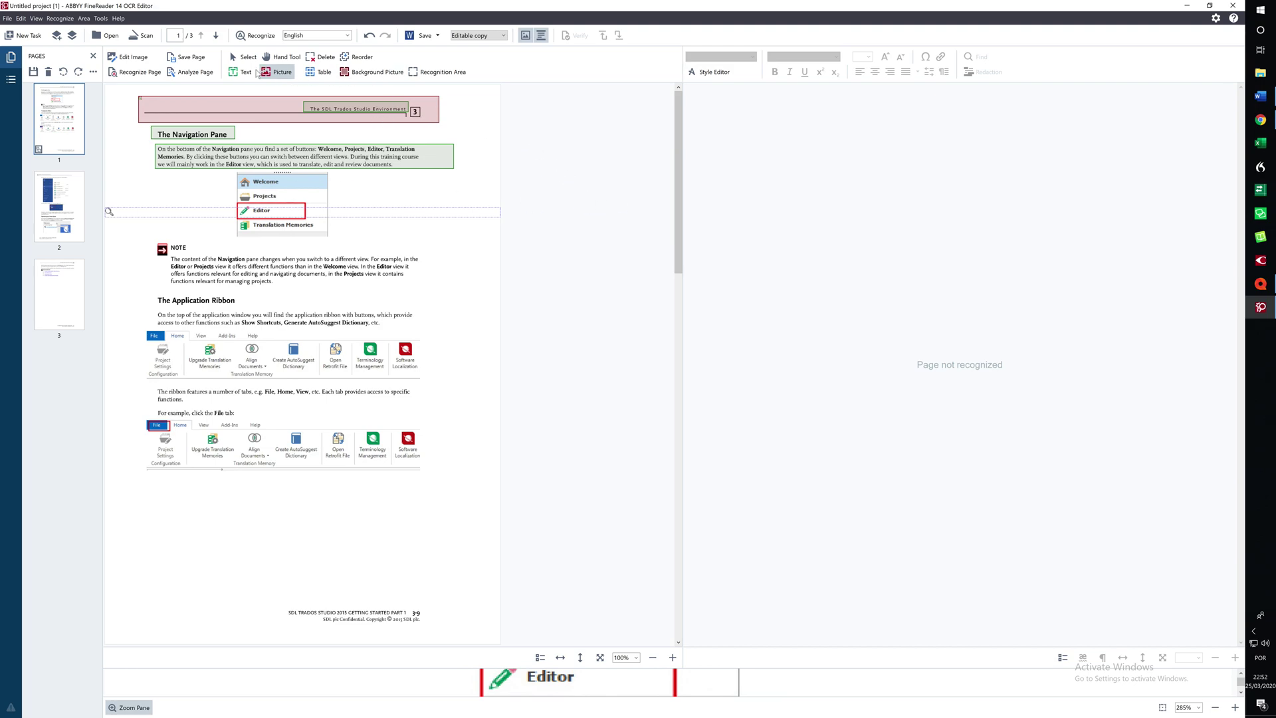
left_click(276, 73)
left_click_drag(237, 172, 327, 235)
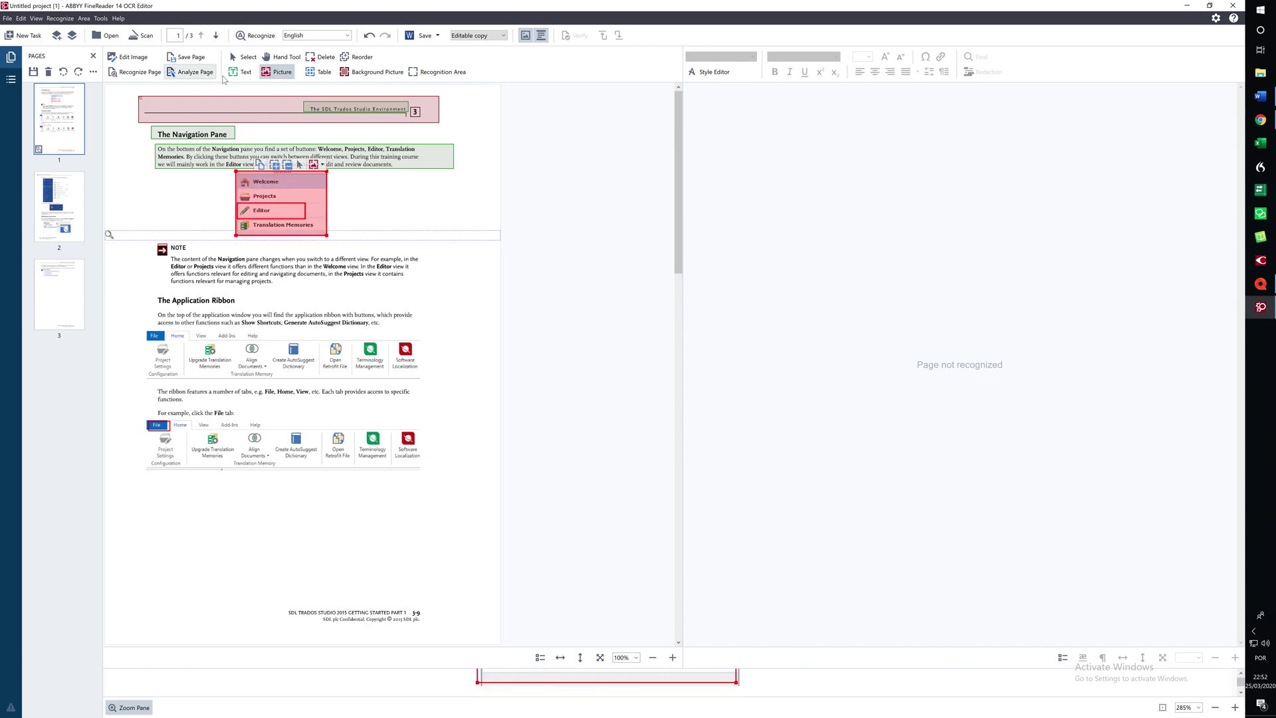
Step: Mark the NOTE paragraph and the Application Ribbon heading and intro as text areas
left_click(241, 73)
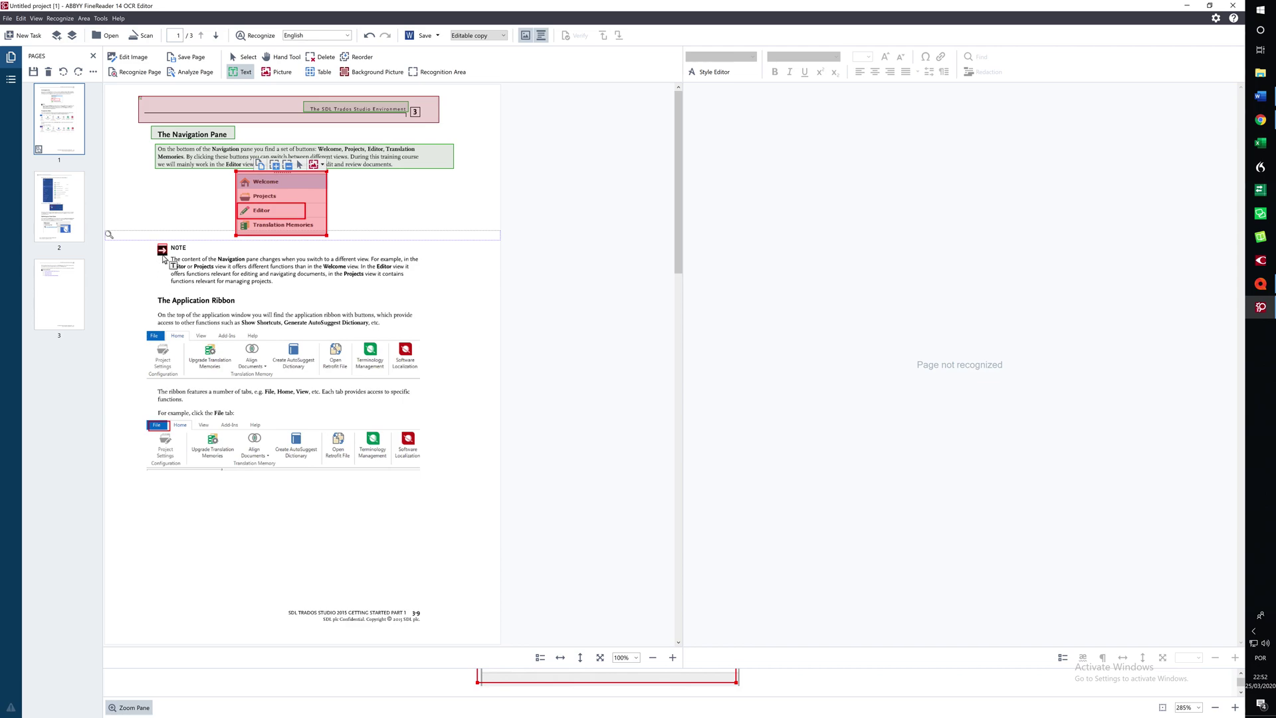
left_click_drag(163, 258, 424, 291)
left_click_drag(152, 295, 426, 330)
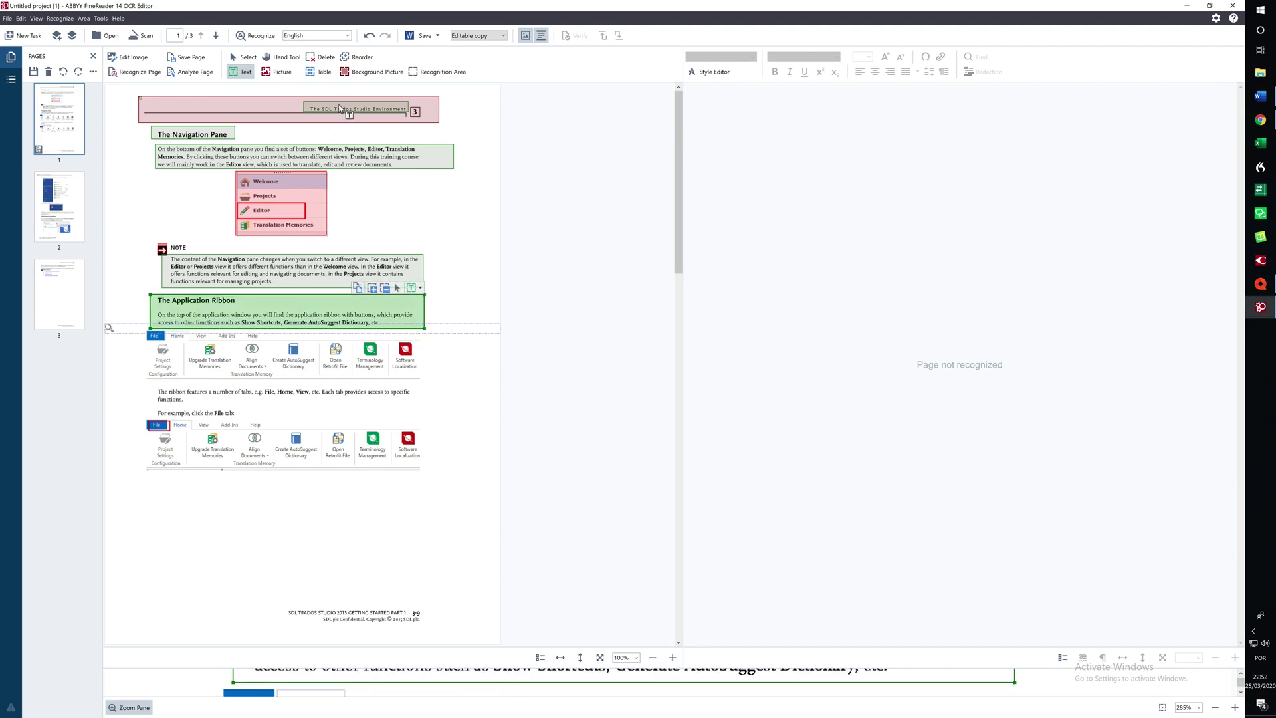
Step: Draw picture areas over the two Application Ribbon screenshots and a text area over the tabs paragraph between them
left_click(278, 72)
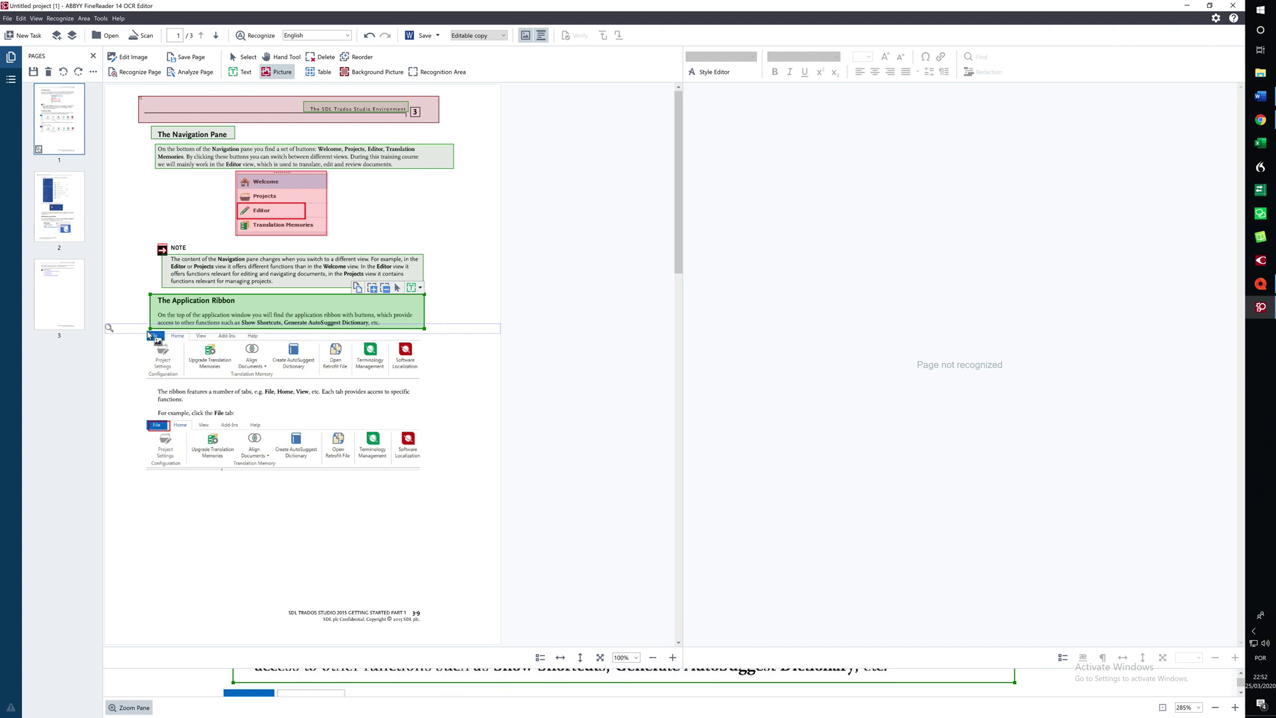
left_click_drag(145, 330, 435, 384)
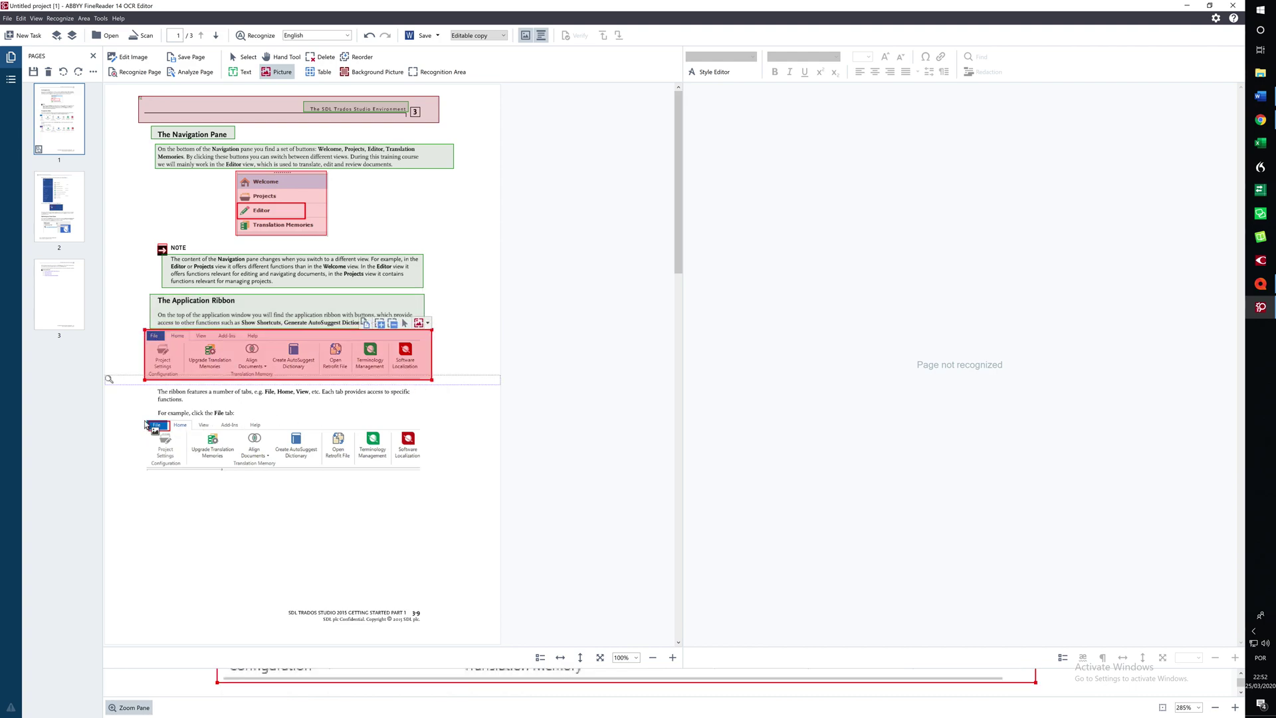
left_click_drag(147, 419, 425, 468)
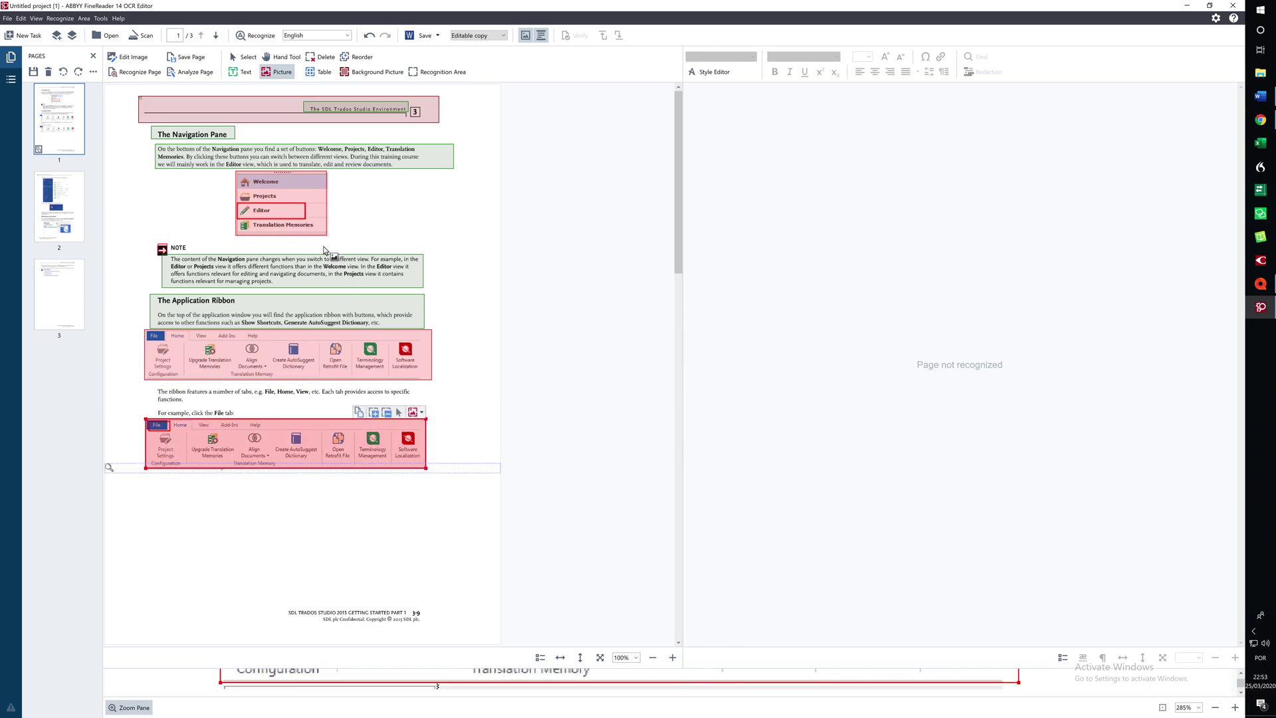
left_click(238, 71)
left_click_drag(147, 387, 425, 417)
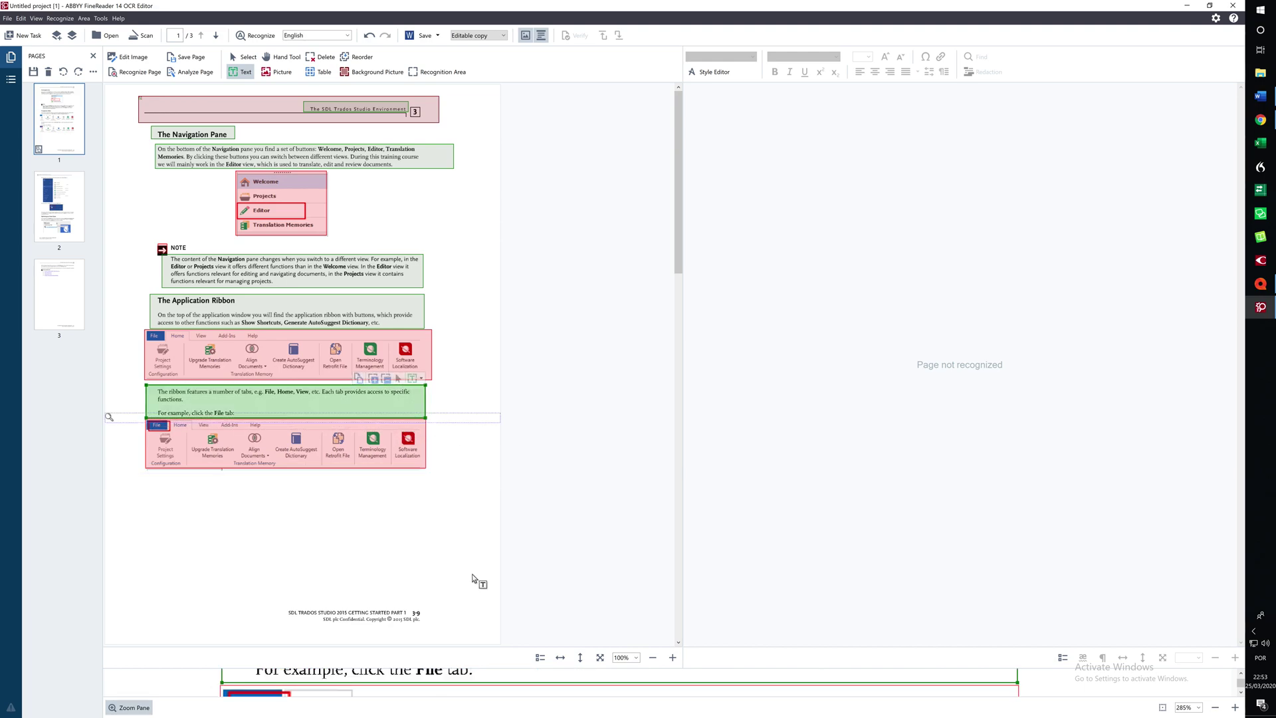
left_click(672, 657)
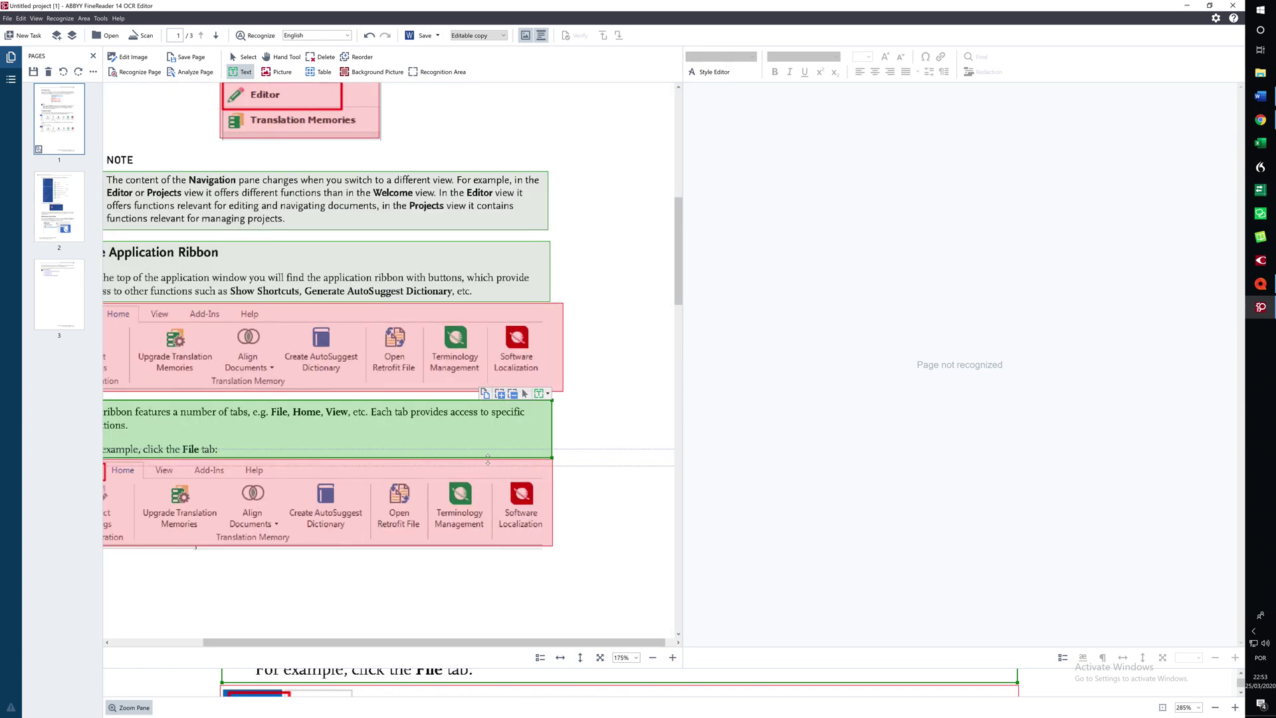
Step: Fine-tune the ribbon paragraph's text area bottom edge so it clears the screenshot below
left_click_drag(487, 458, 487, 464)
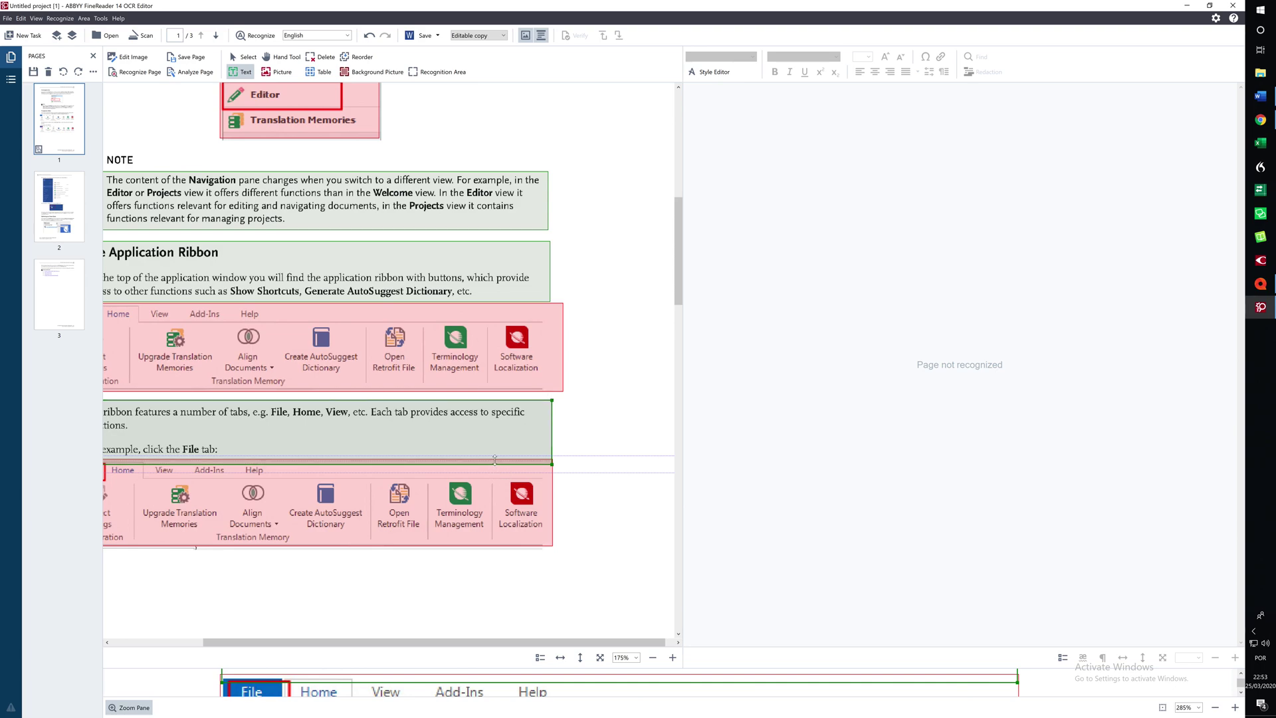
left_click_drag(495, 458, 493, 458)
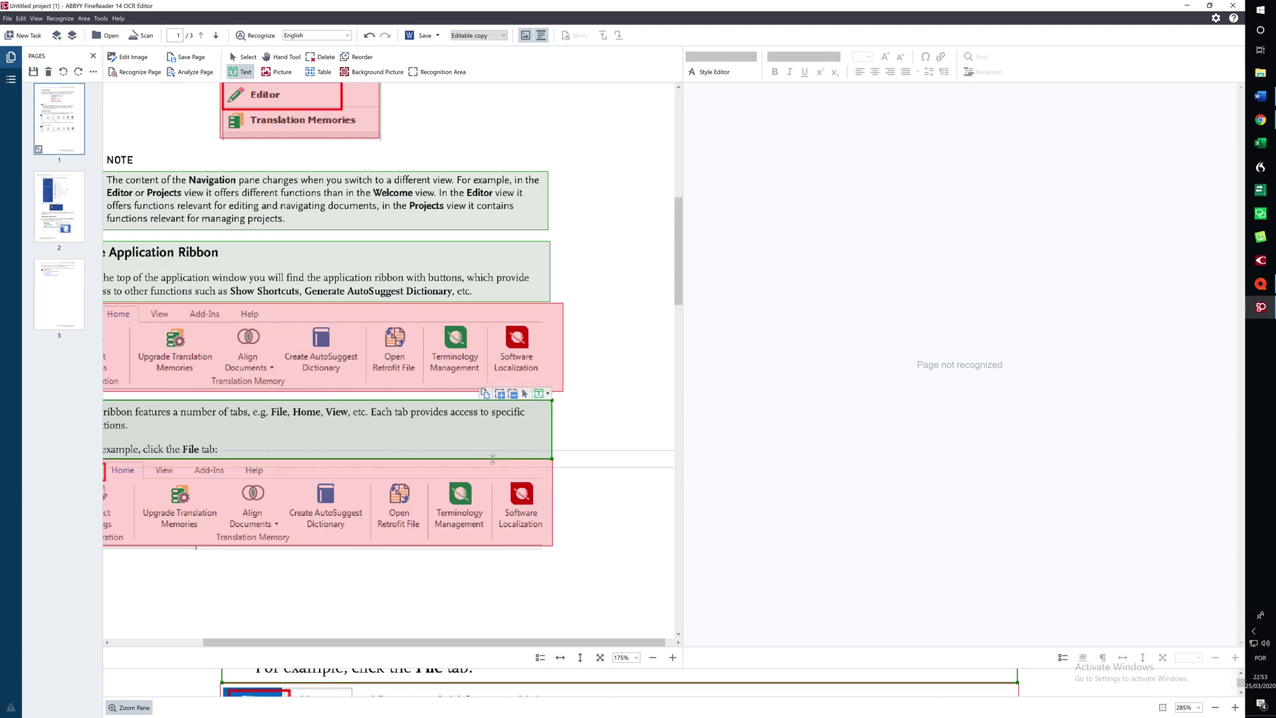
left_click_drag(493, 458, 492, 460)
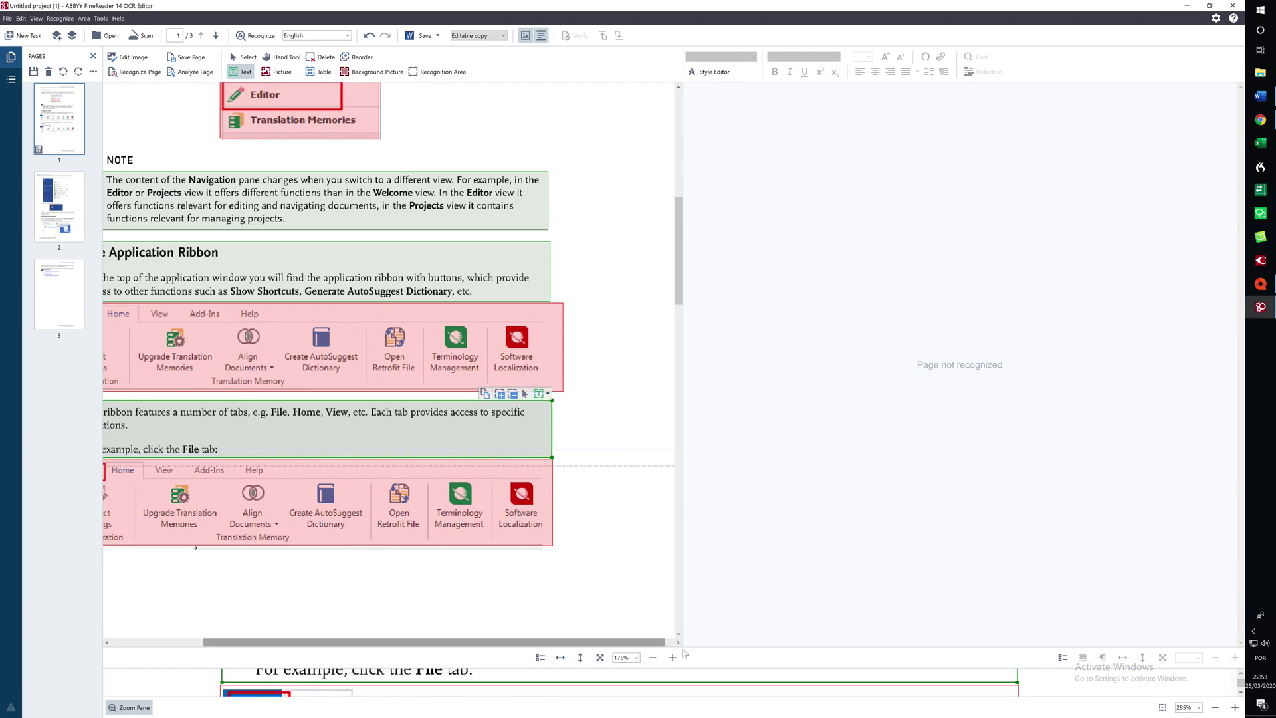
left_click(652, 657)
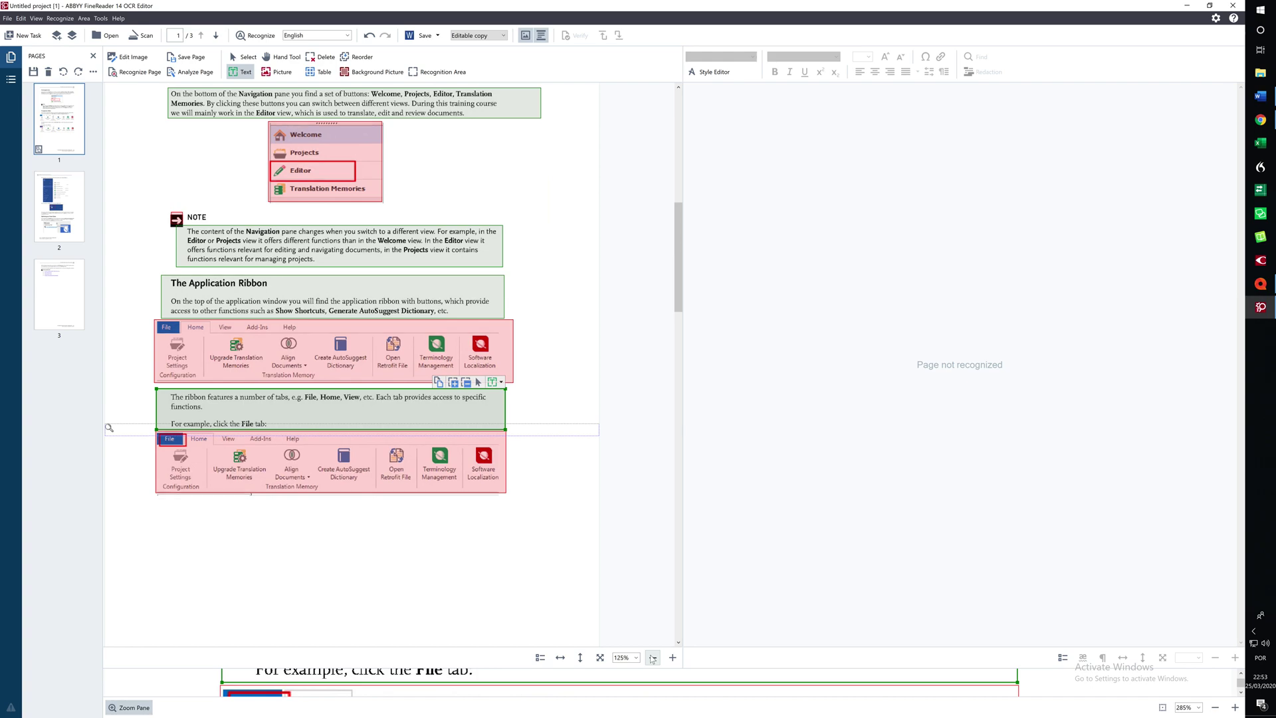
left_click(652, 658)
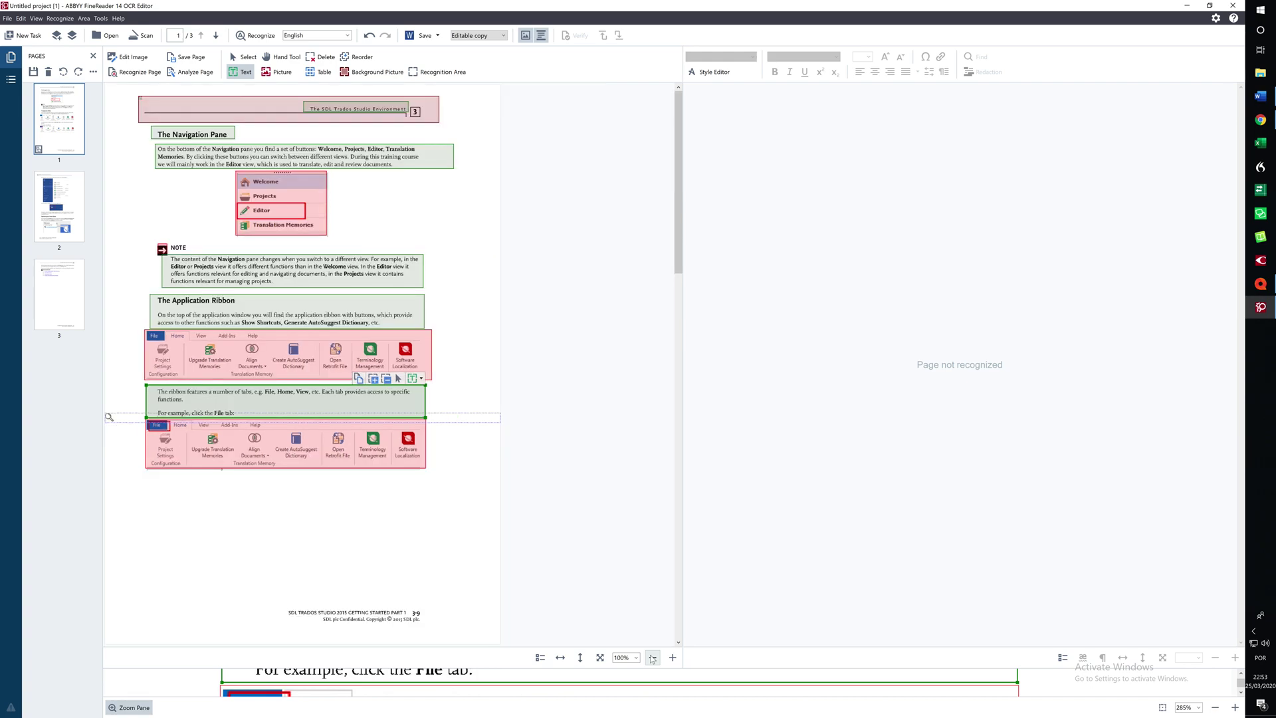
Step: Mark the page footer as a background picture with a text area on its title line, then recognize the page
left_click(370, 72)
left_click_drag(270, 602, 437, 626)
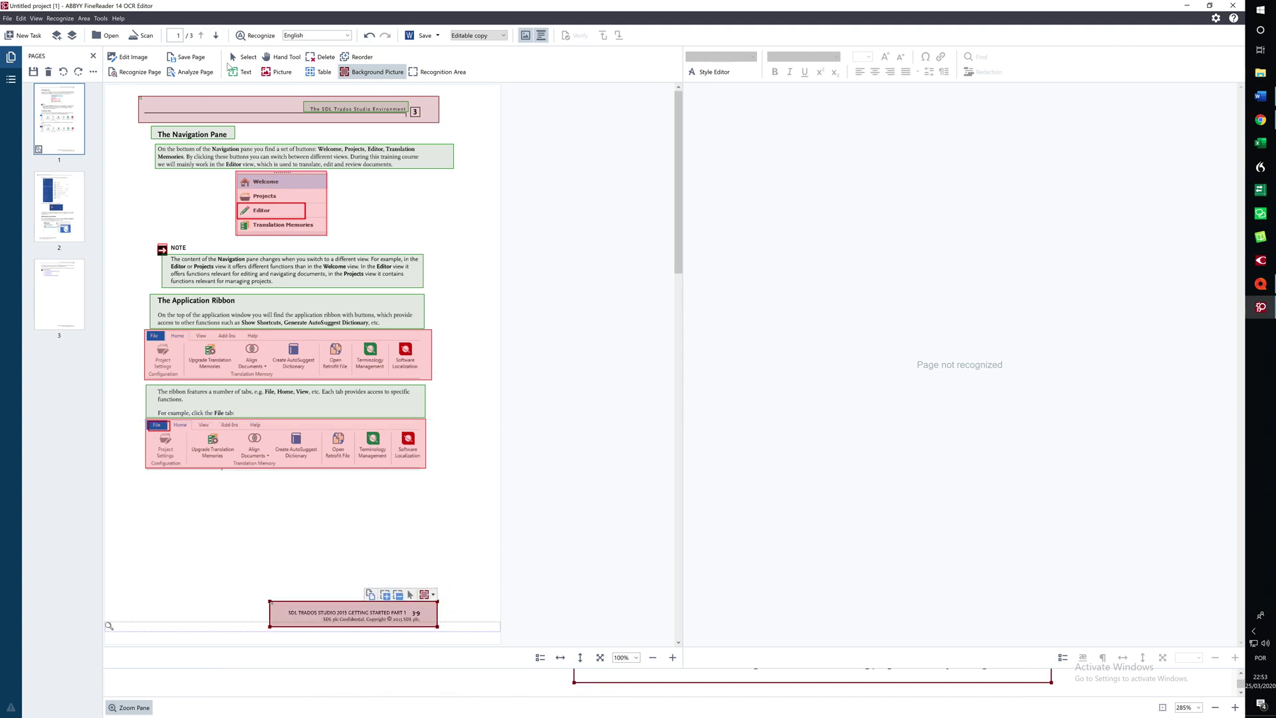
left_click(243, 74)
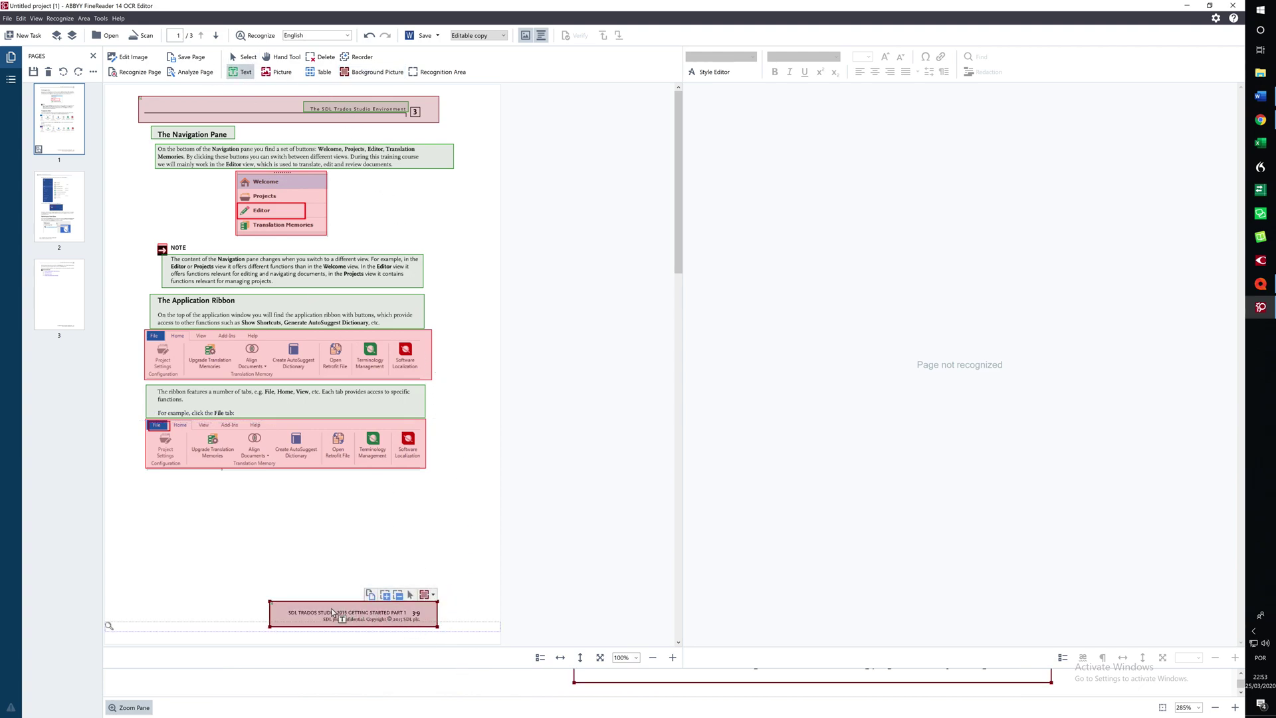
left_click_drag(284, 612, 410, 616)
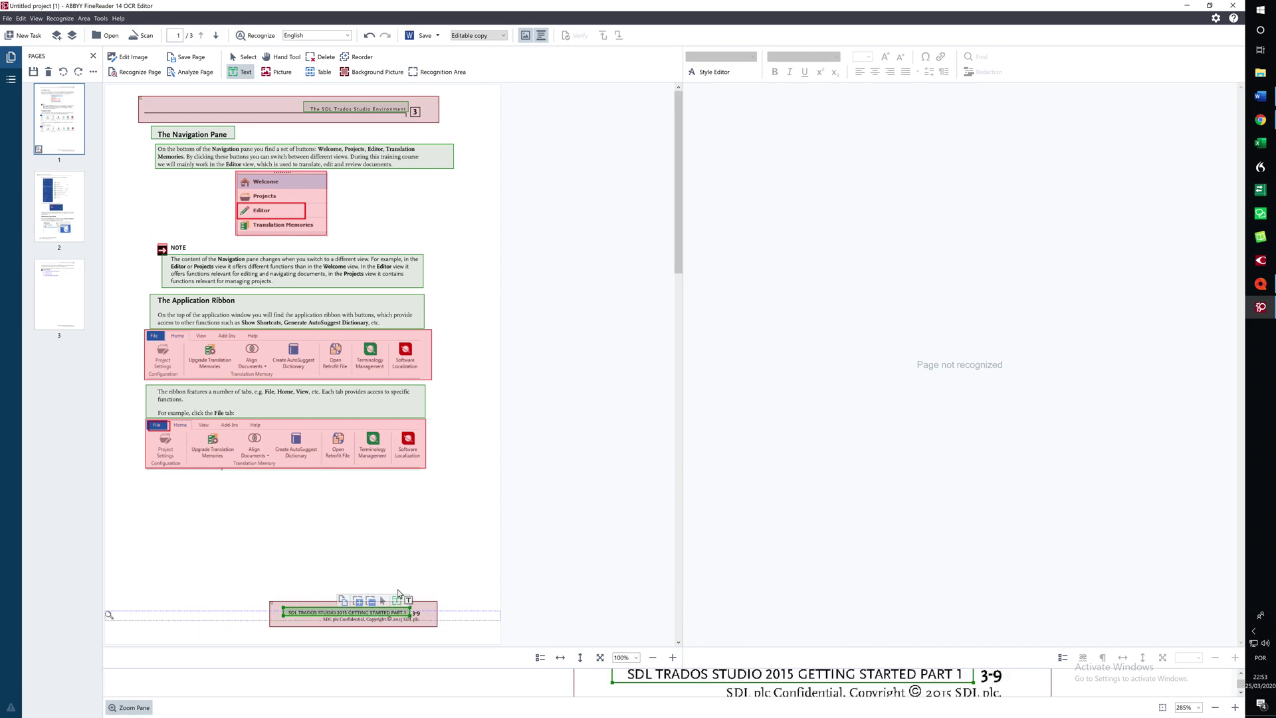
left_click(136, 72)
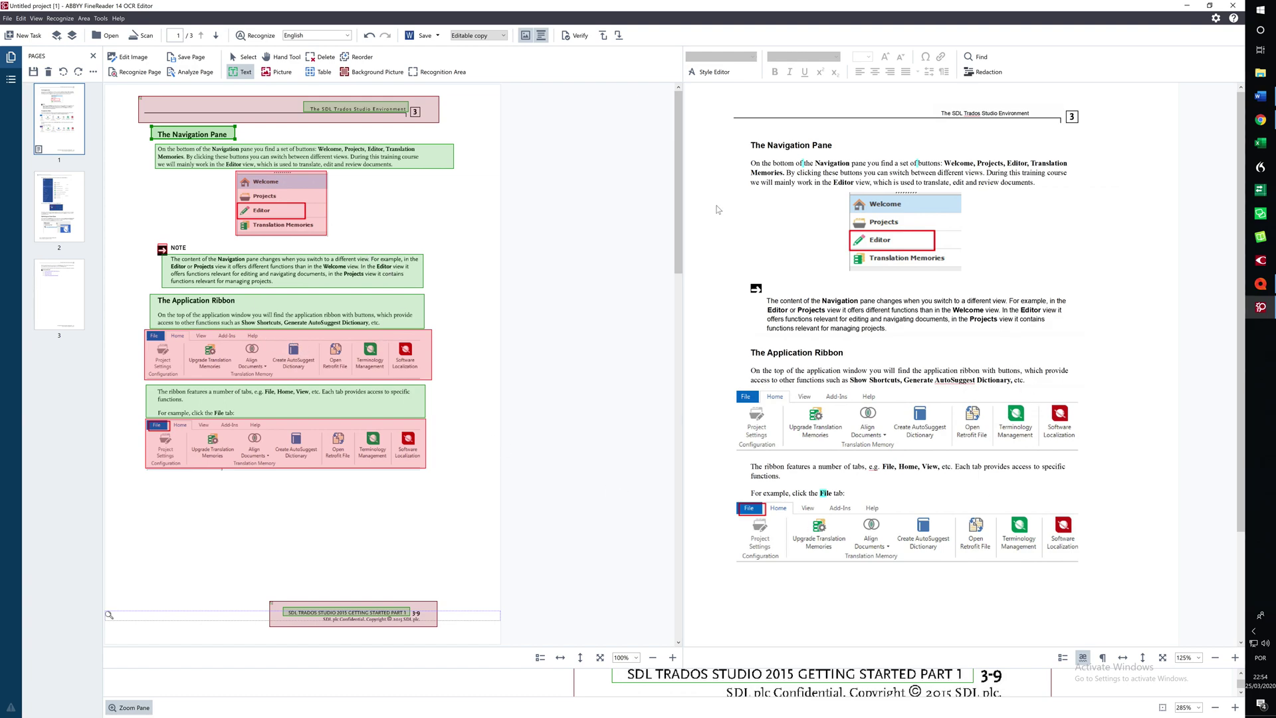
Step: Review page 1's recognized paragraphs, NOTE icon, navigation screenshot and ribbon pictures in the text pane
left_click(38, 19)
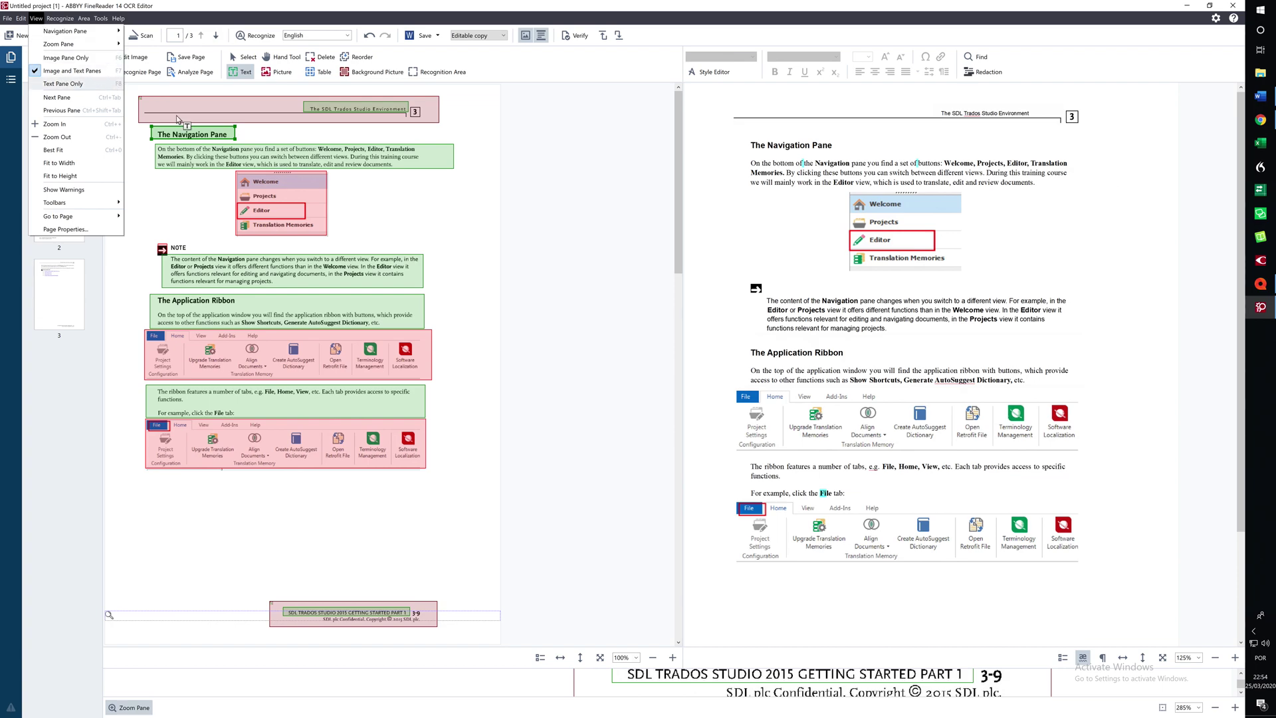
left_click(979, 240)
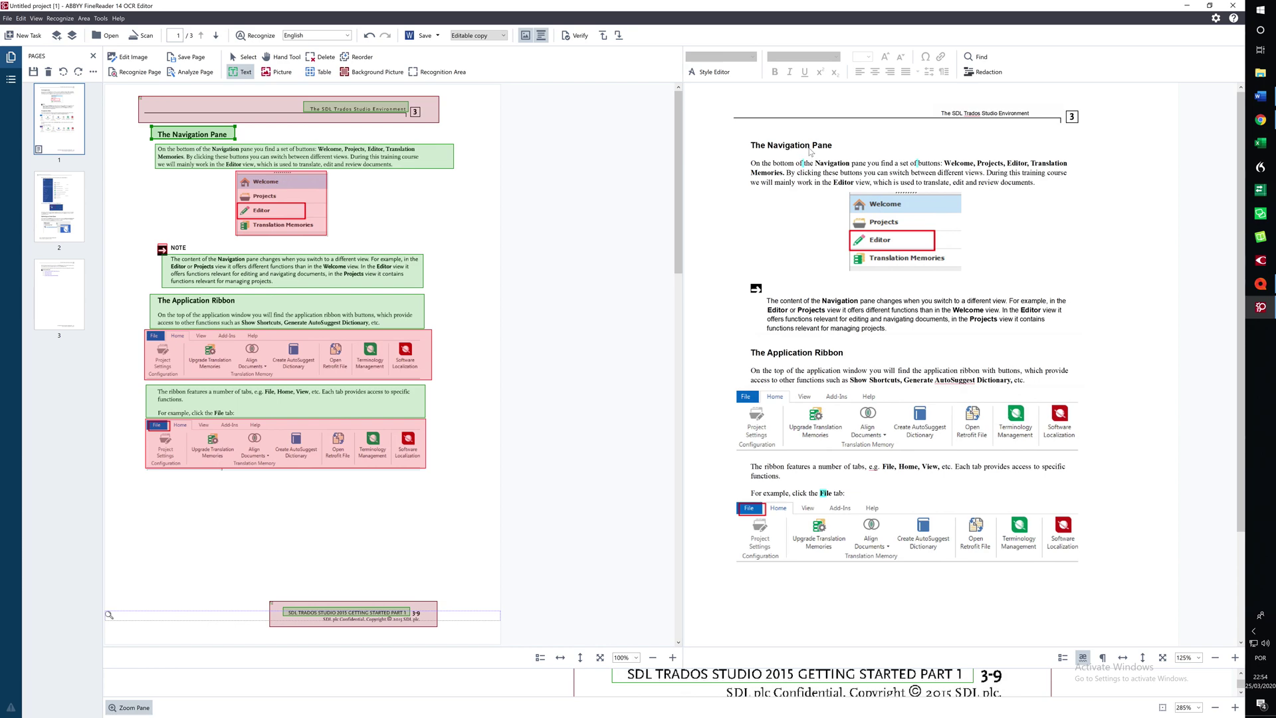
left_click(874, 168)
left_click(907, 319)
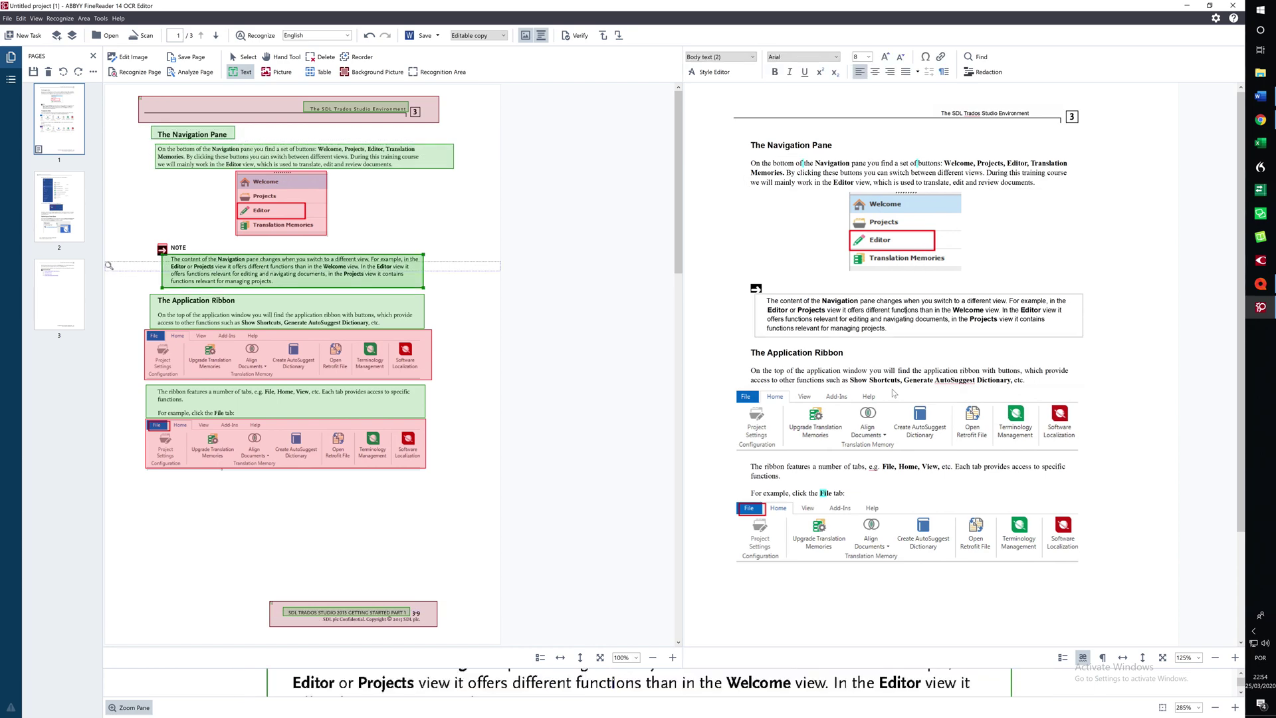
left_click(895, 382)
left_click(884, 425)
left_click(877, 517)
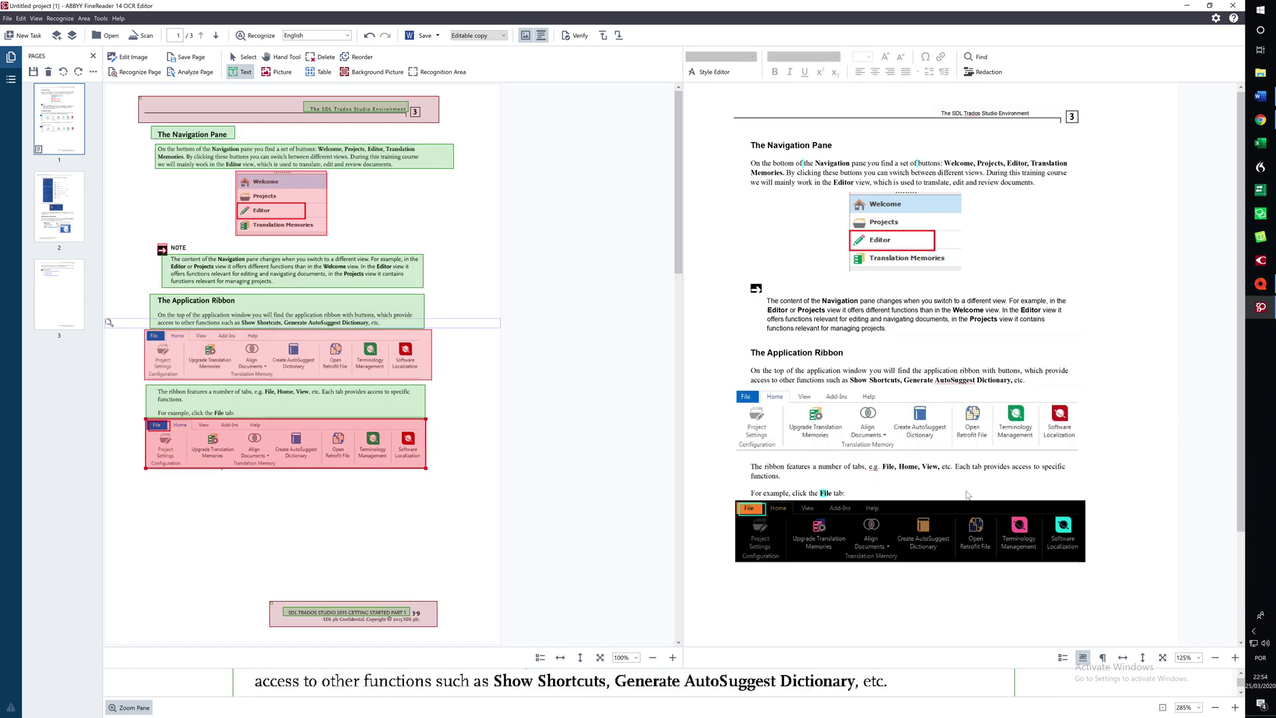
left_click(904, 213)
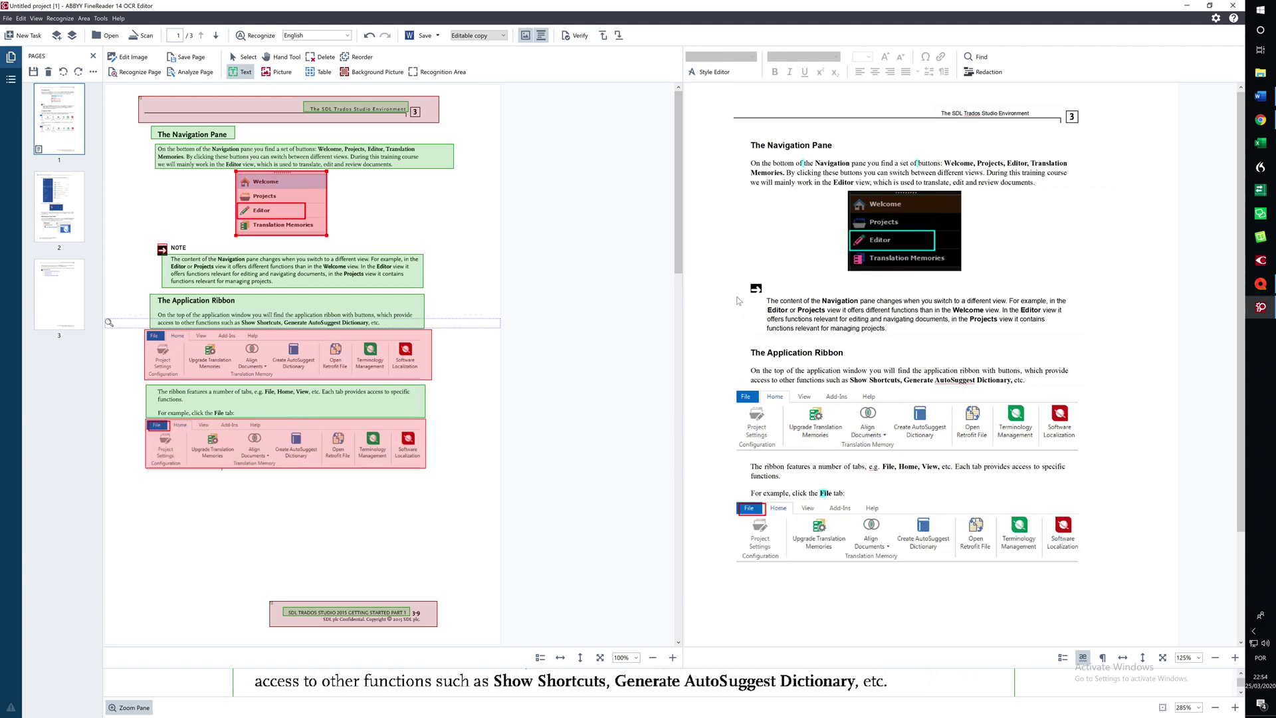
left_click(755, 290)
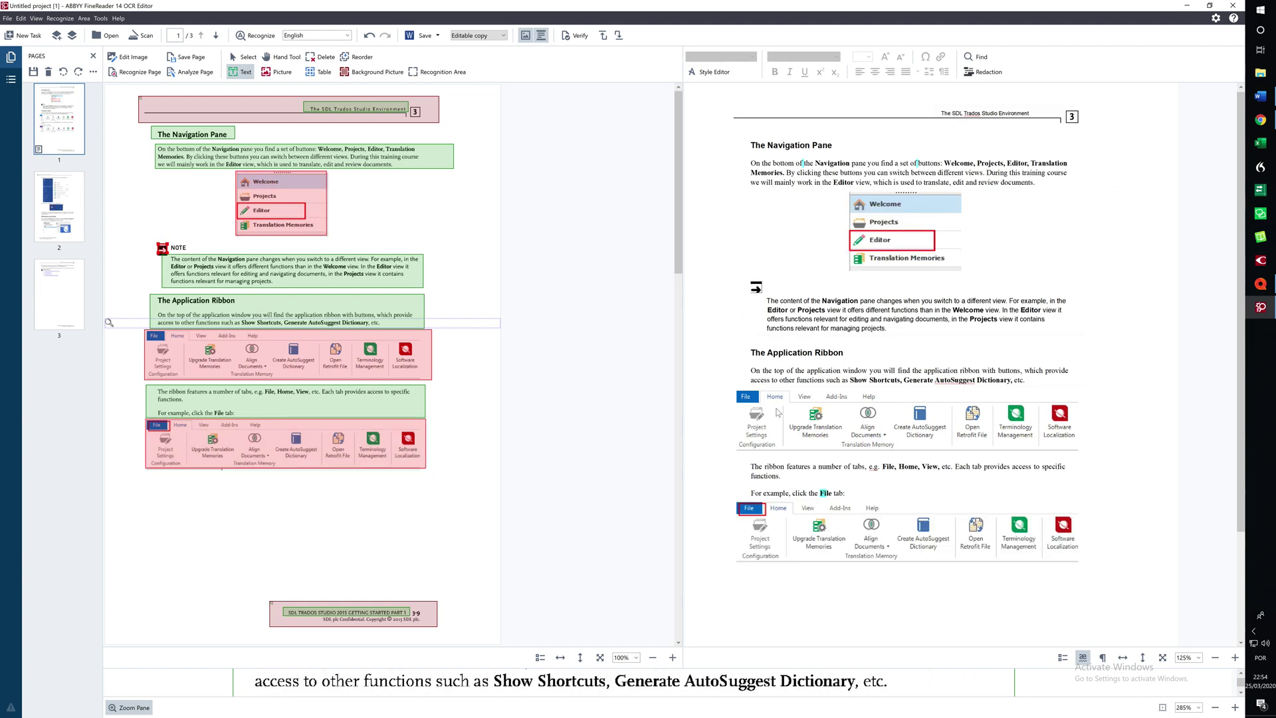
left_click(776, 410)
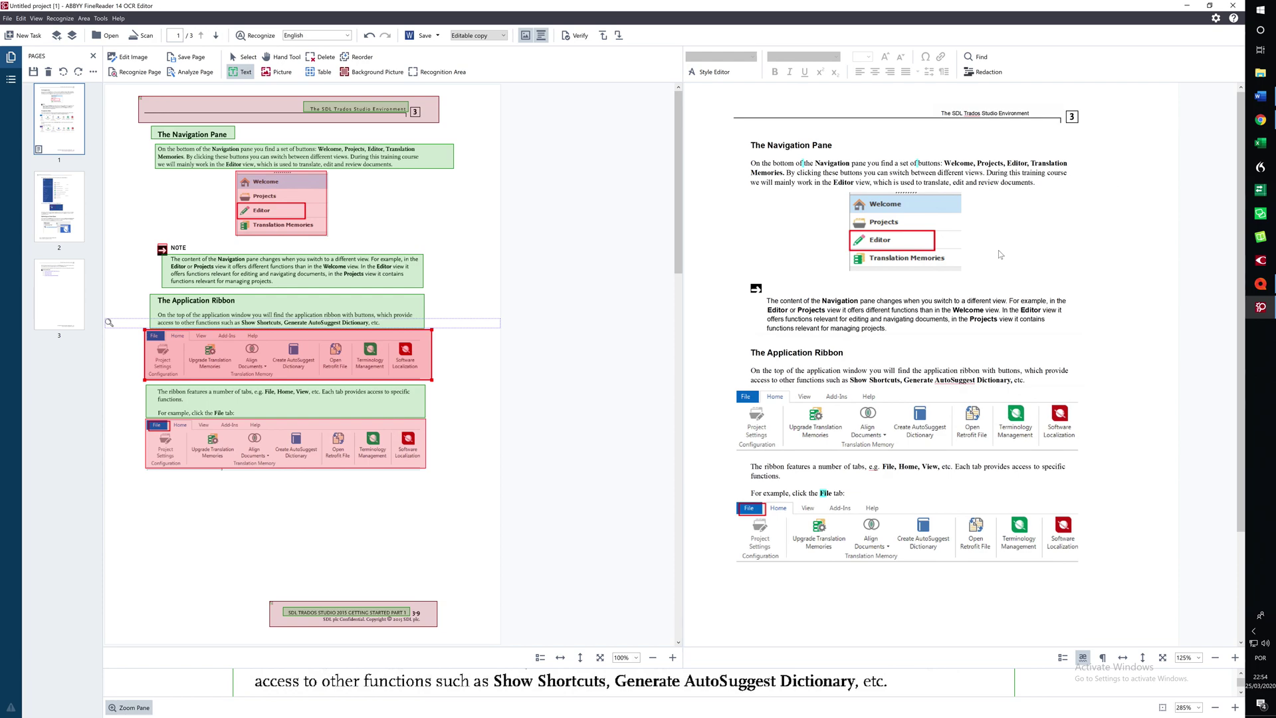
Step: Add a text area around 'Welcome' inside the navigation screenshot and re-recognize page 1
left_click(1033, 183)
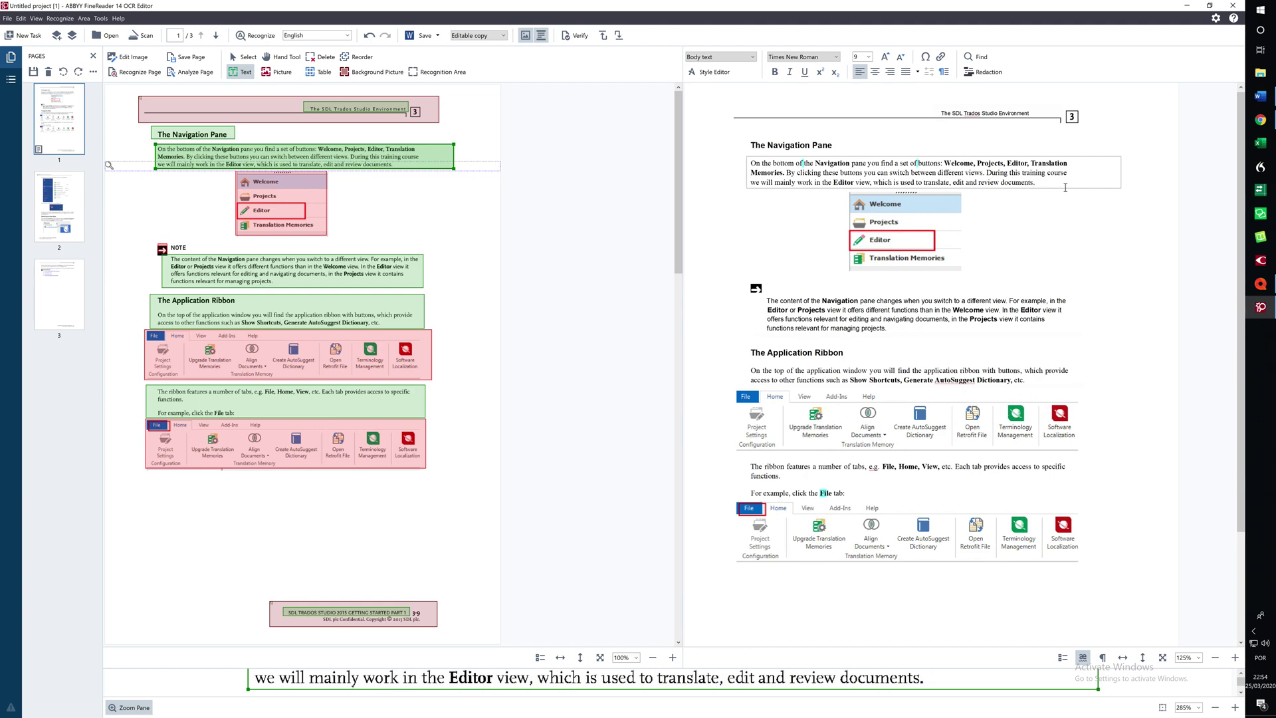
left_click(901, 215)
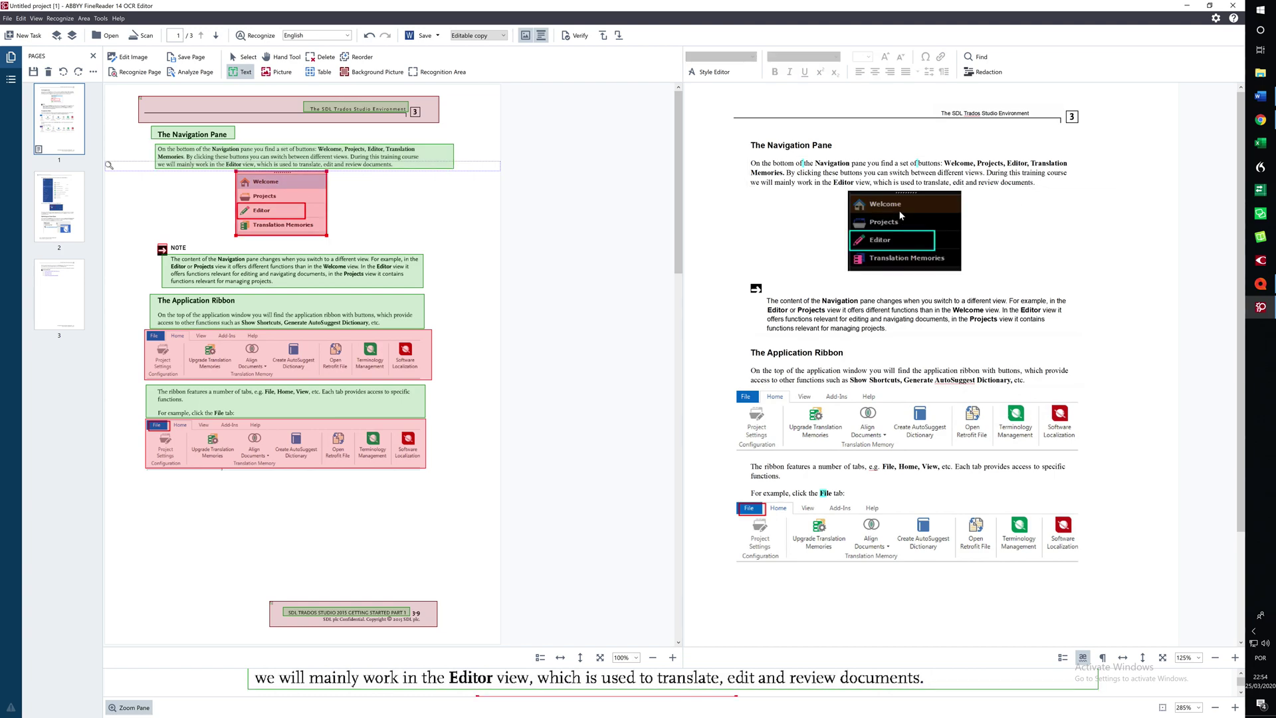
left_click(808, 235)
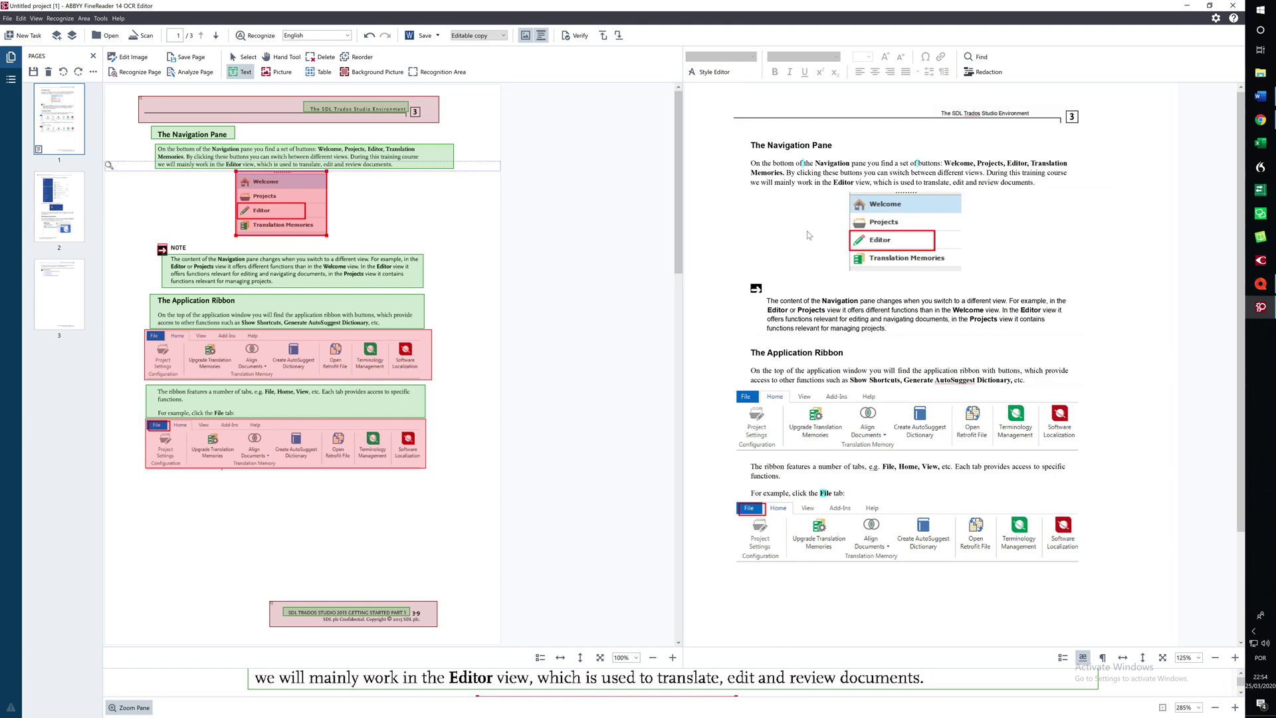
left_click(269, 196)
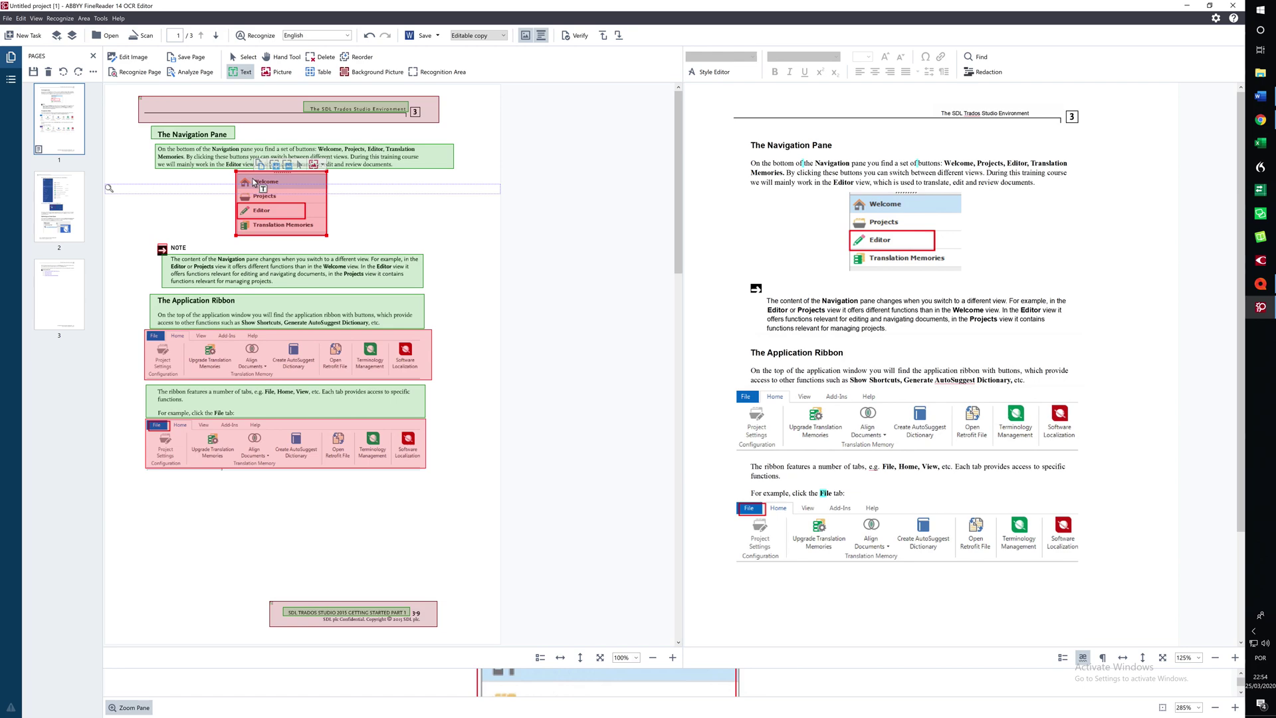
left_click_drag(285, 186, 251, 177)
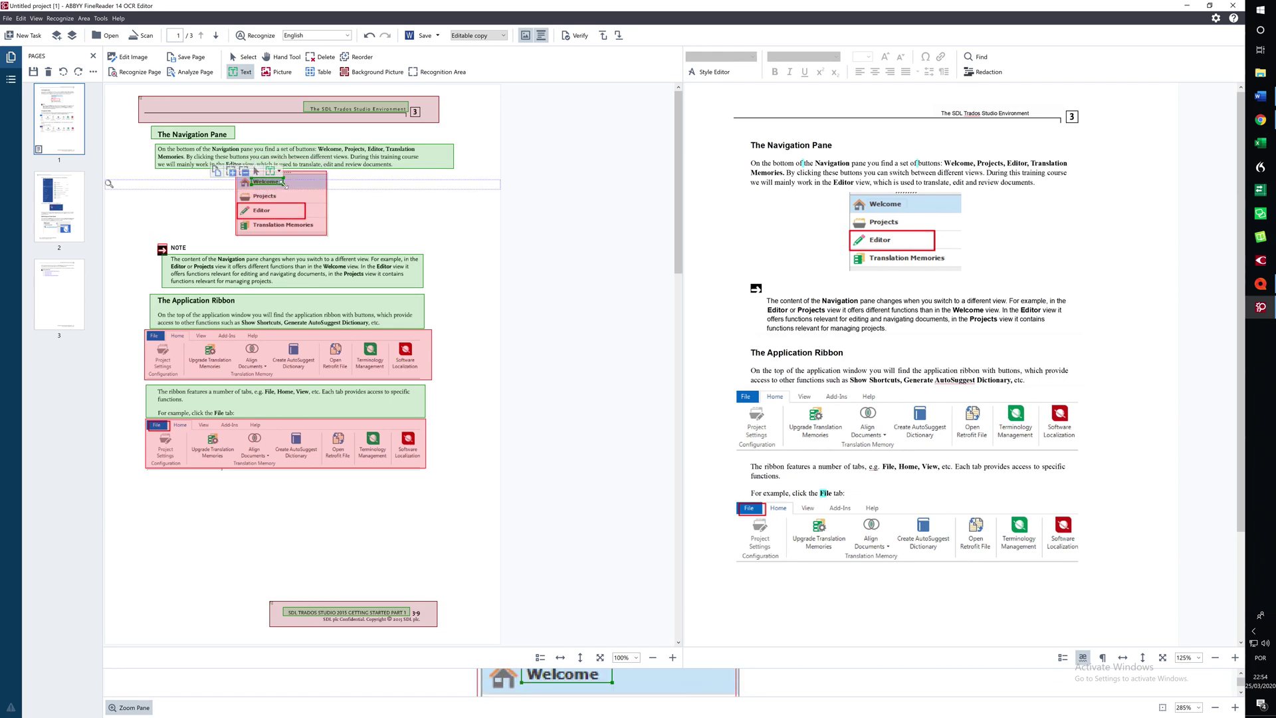
left_click(136, 72)
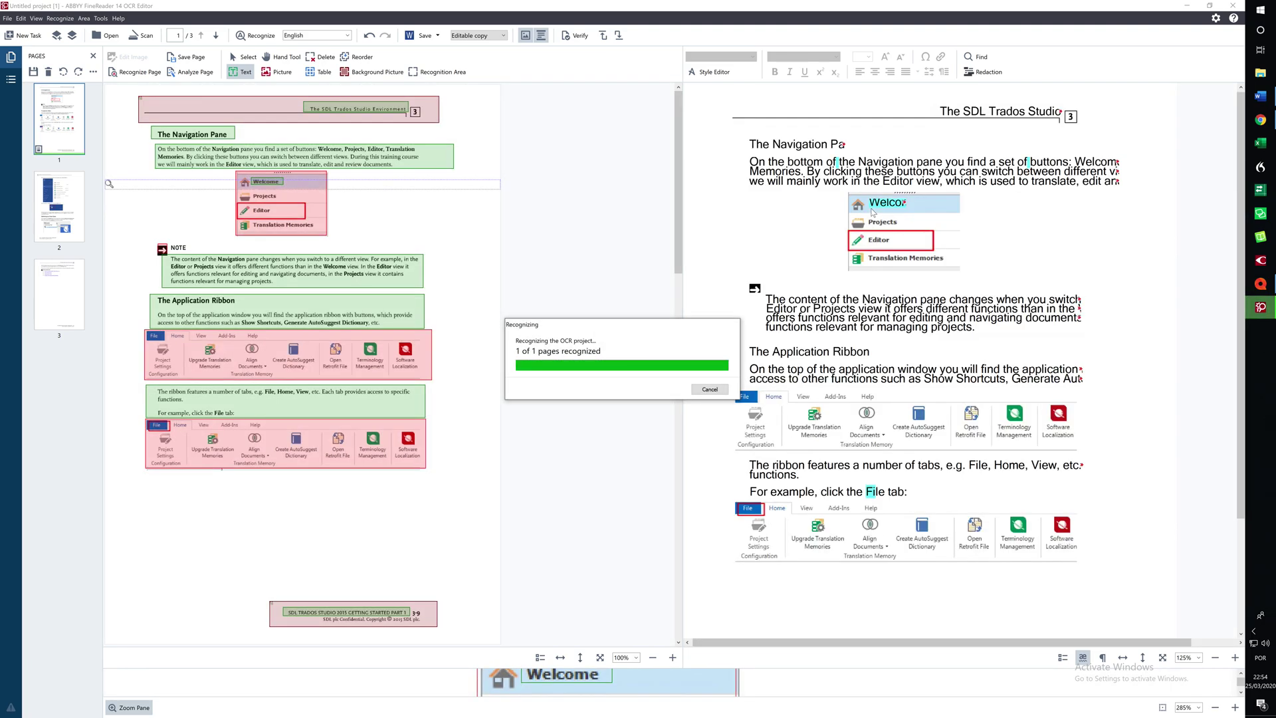
left_click(898, 204)
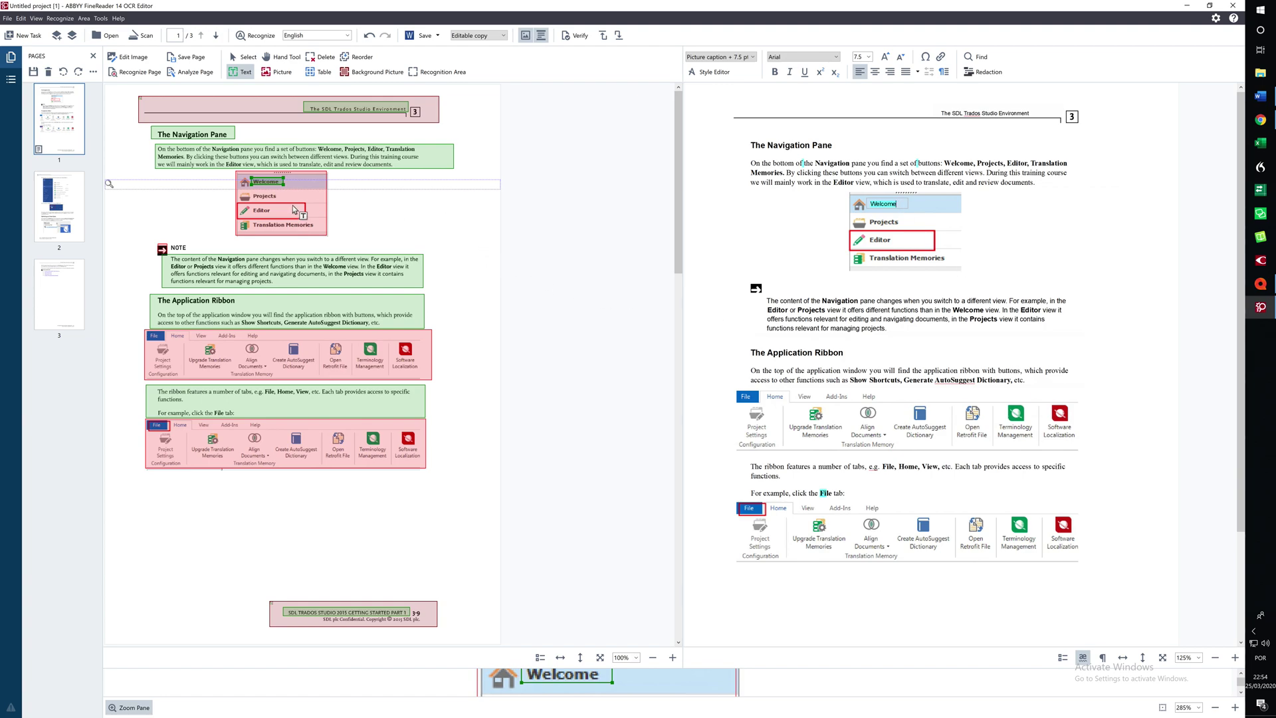
Step: Delete the Welcome text area from the navigation picture and move on to page 2
right_click(260, 183)
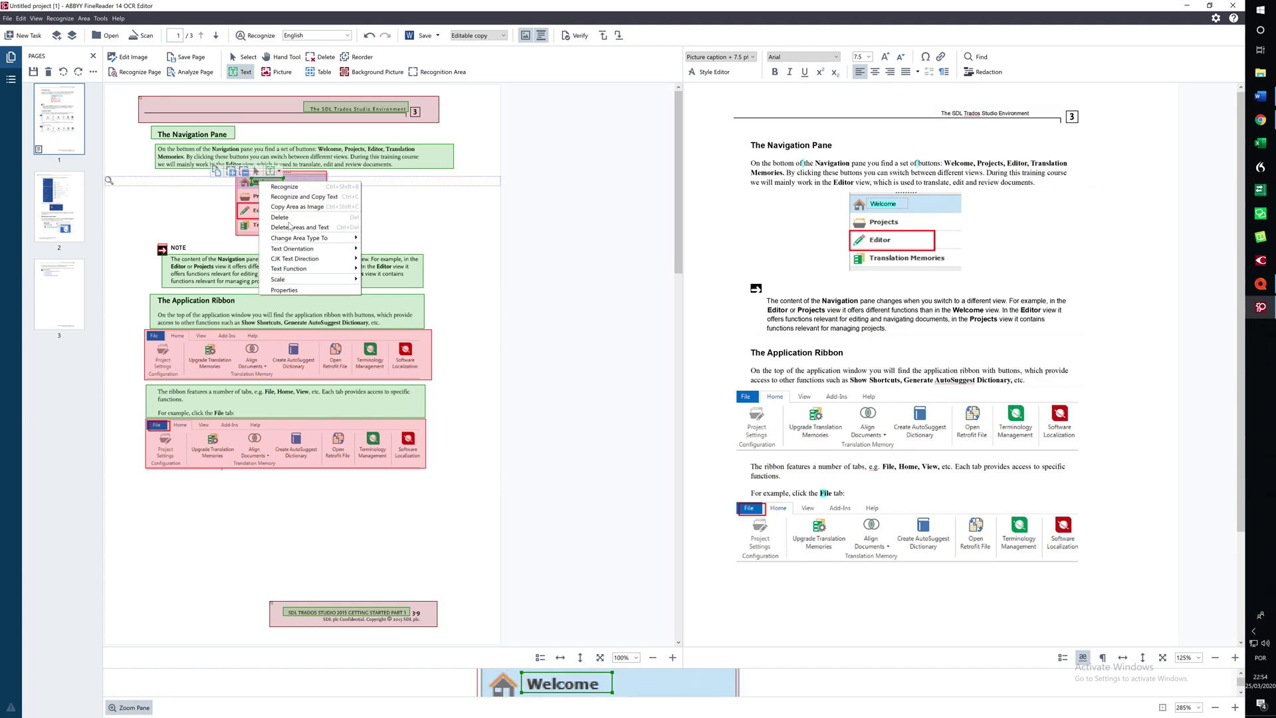
left_click(286, 226)
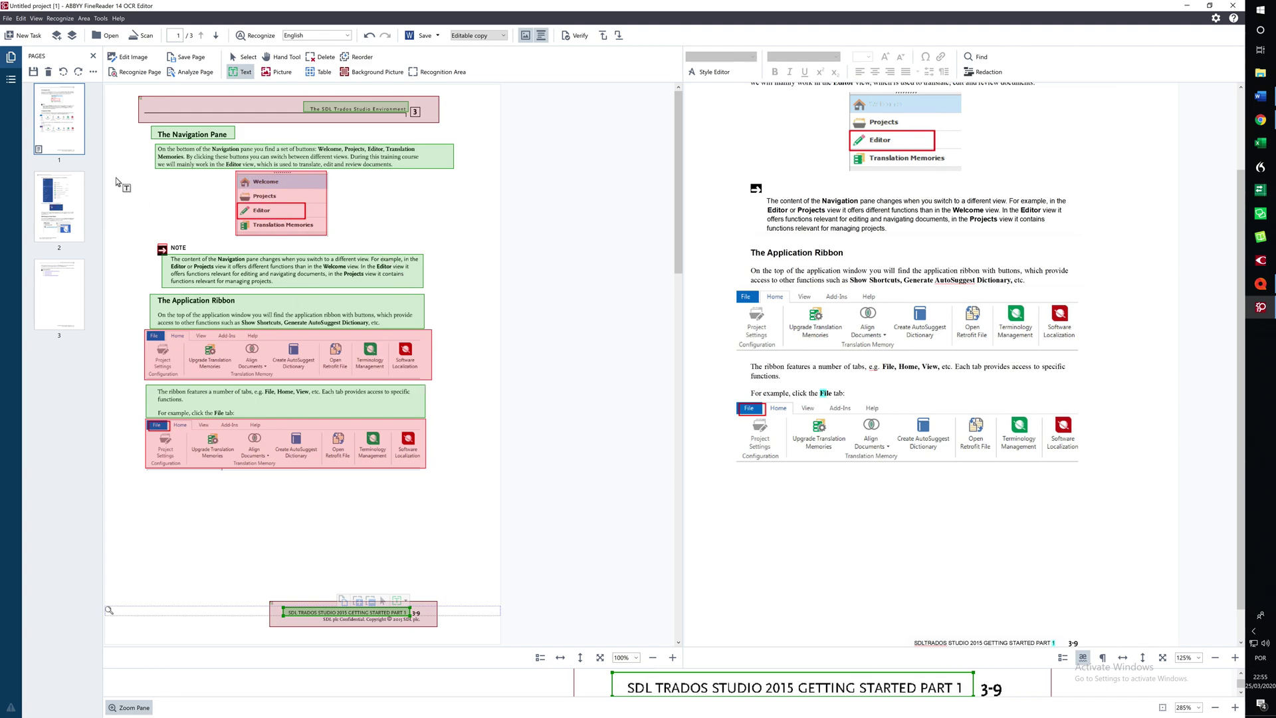
left_click(66, 198)
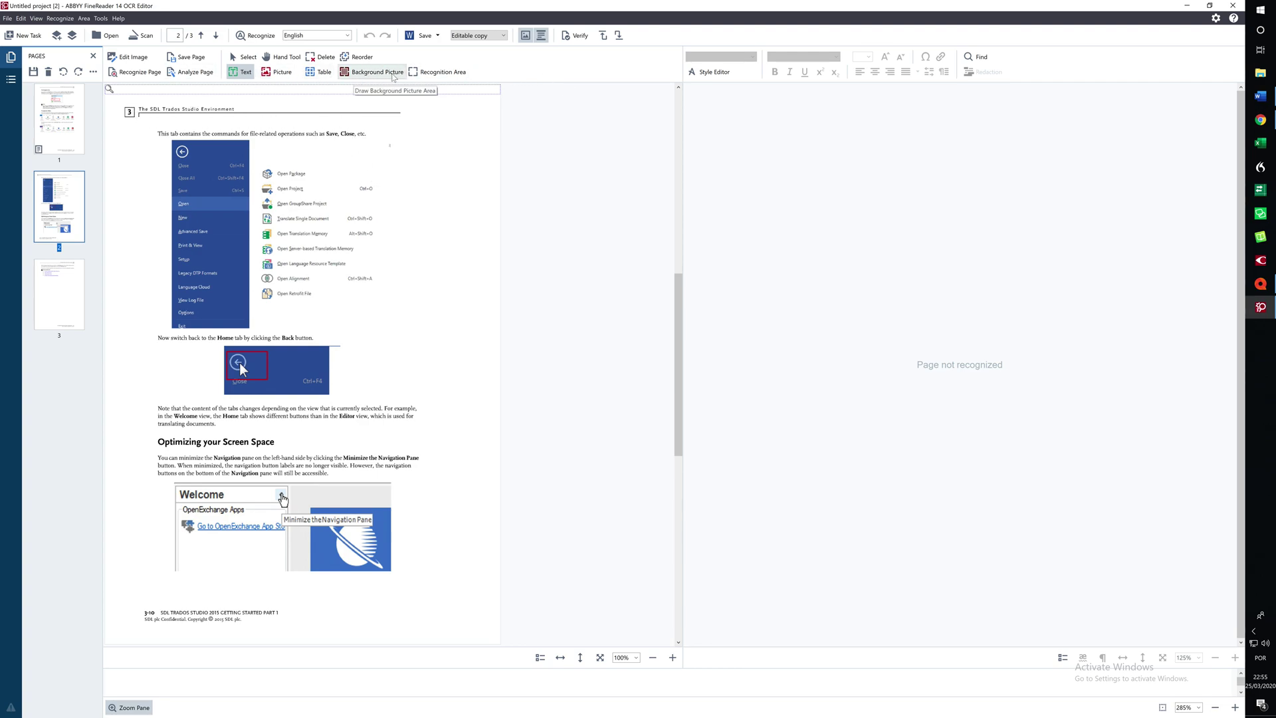
Step: On page 2, mark the header as a background picture area and the opening sentence as text
left_click(360, 76)
mouse_move(106, 98)
left_mouse_down()
mouse_move(281, 131)
mouse_move(436, 120)
left_mouse_up()
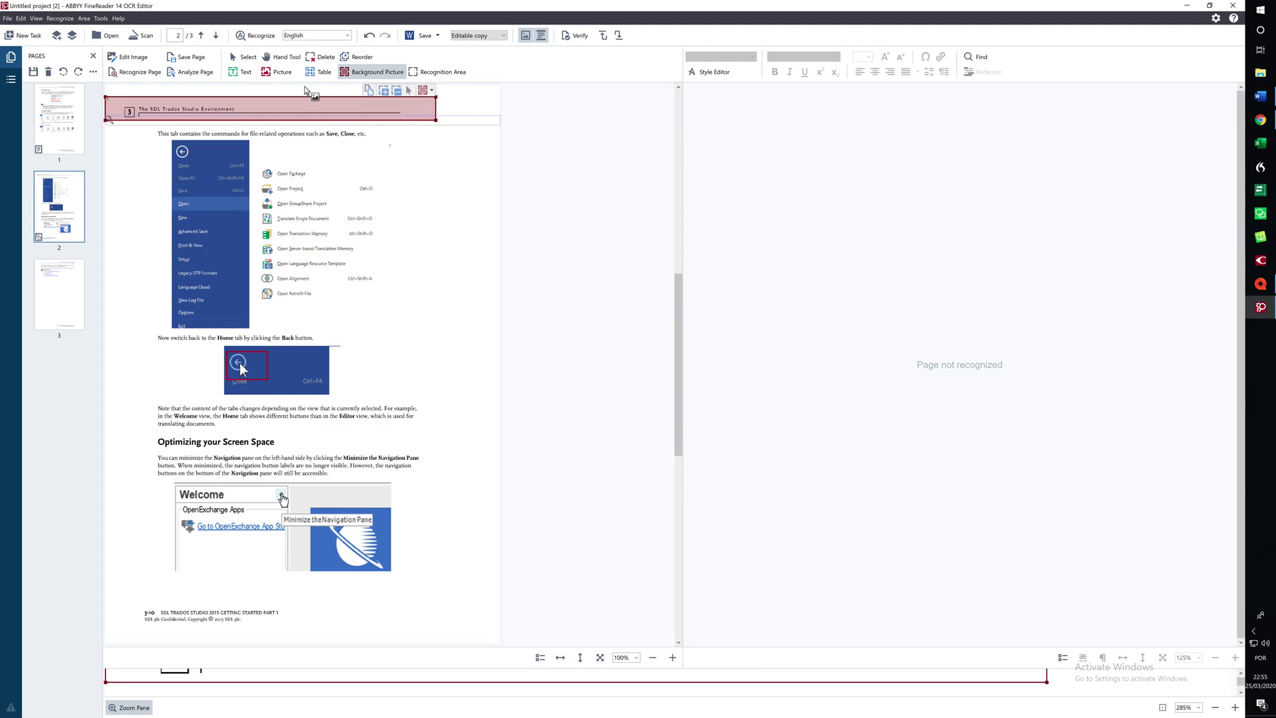
left_click(240, 72)
left_click_drag(150, 127, 403, 138)
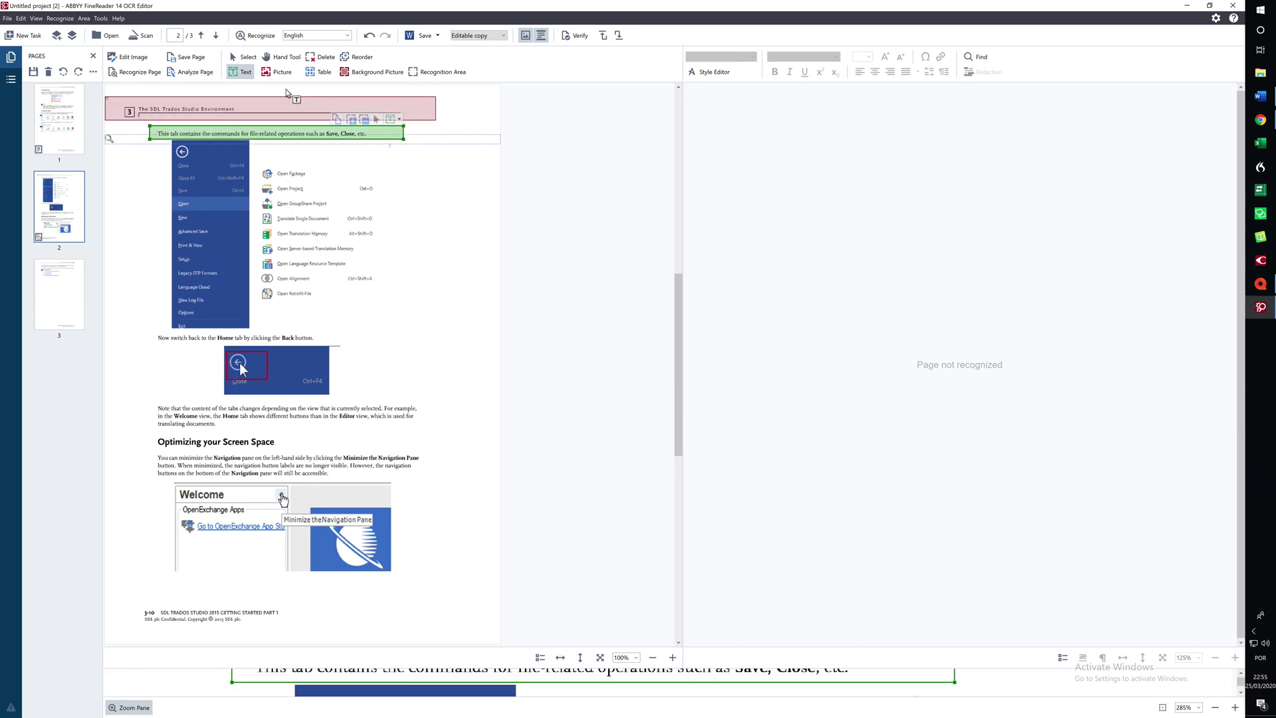
Step: Mark the rest of page 2 as one picture area, then move to page 3
left_click(278, 71)
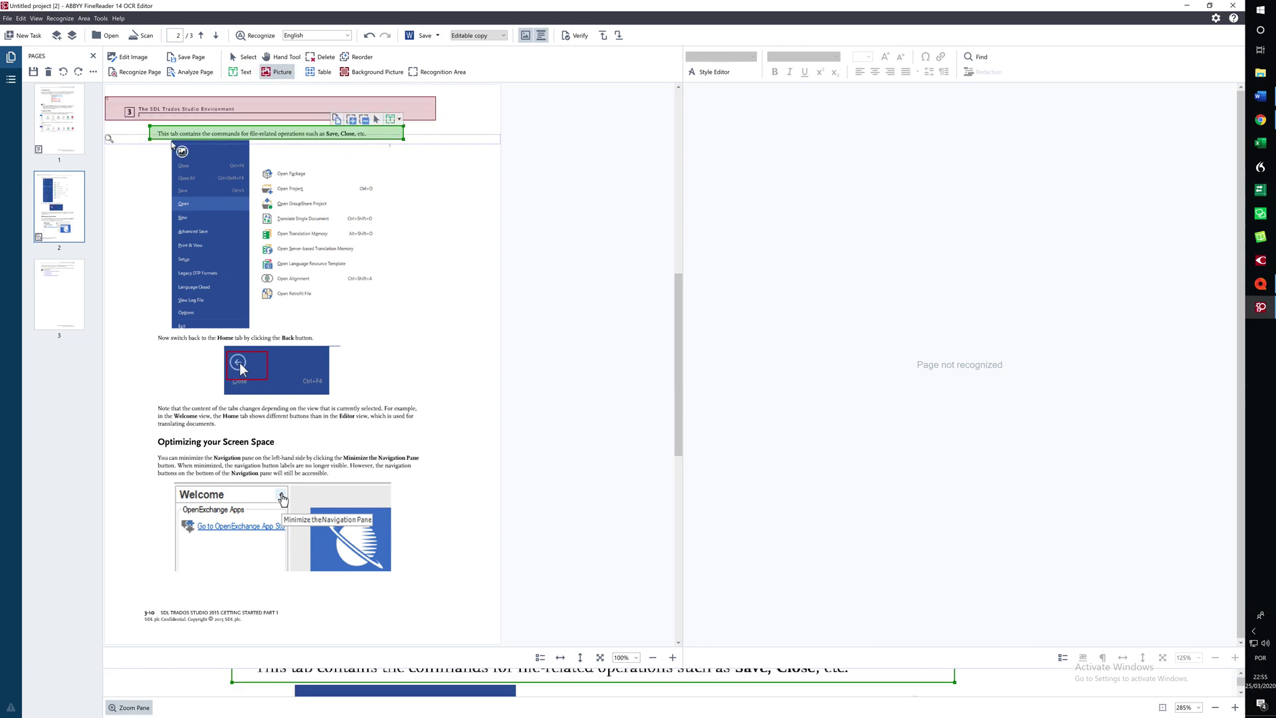
left_click_drag(161, 141, 507, 646)
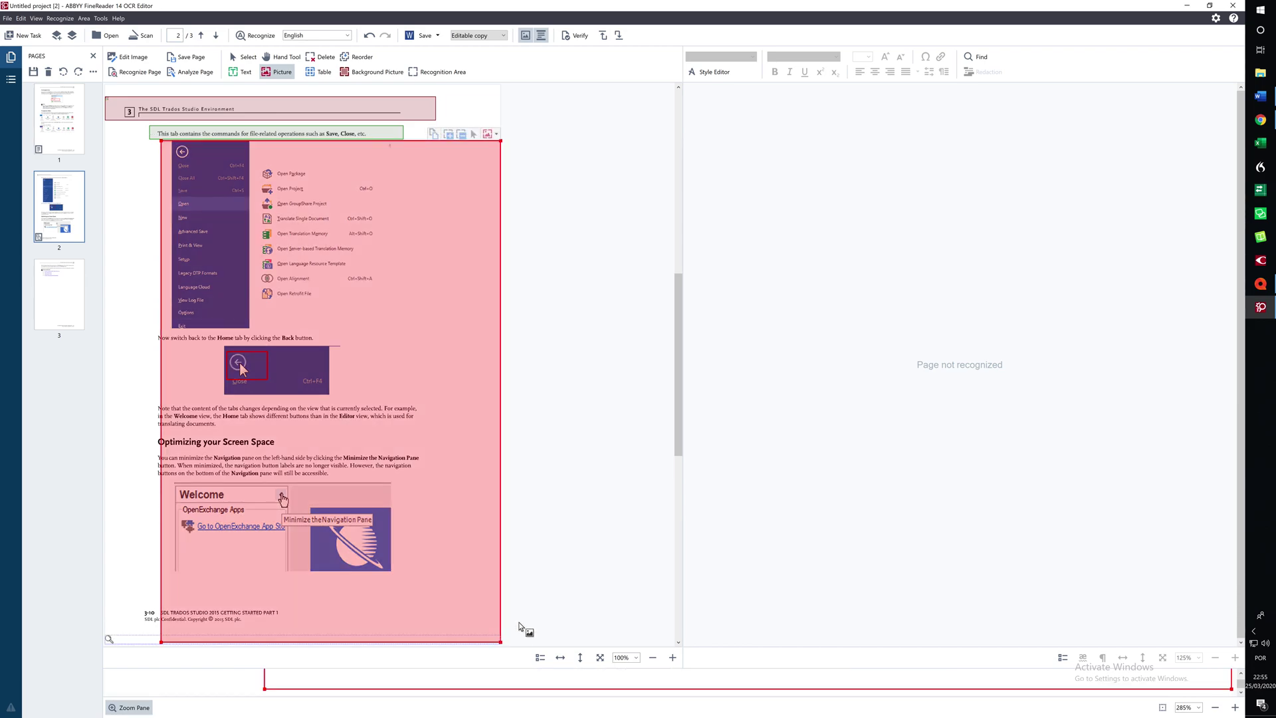
left_click(52, 303)
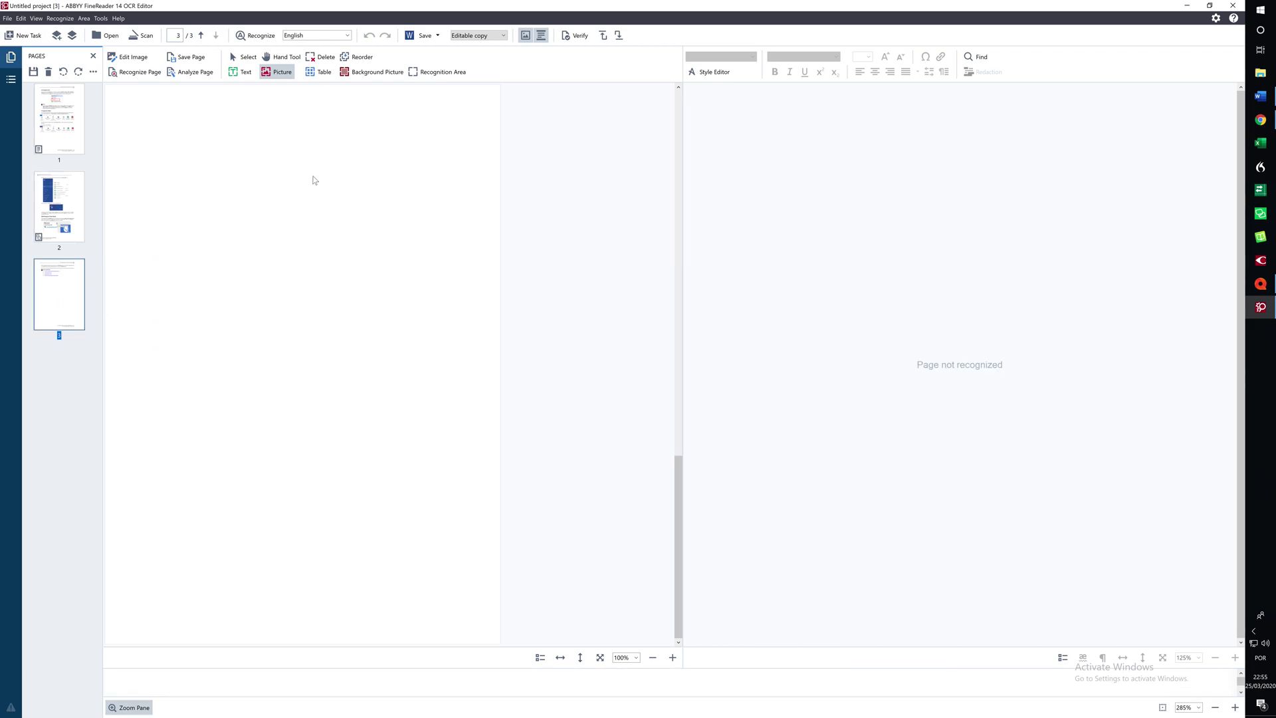
Step: Mark page 3 as a single picture area, recognize all three pages, and return to page 1
left_click_drag(376, 174, 479, 640)
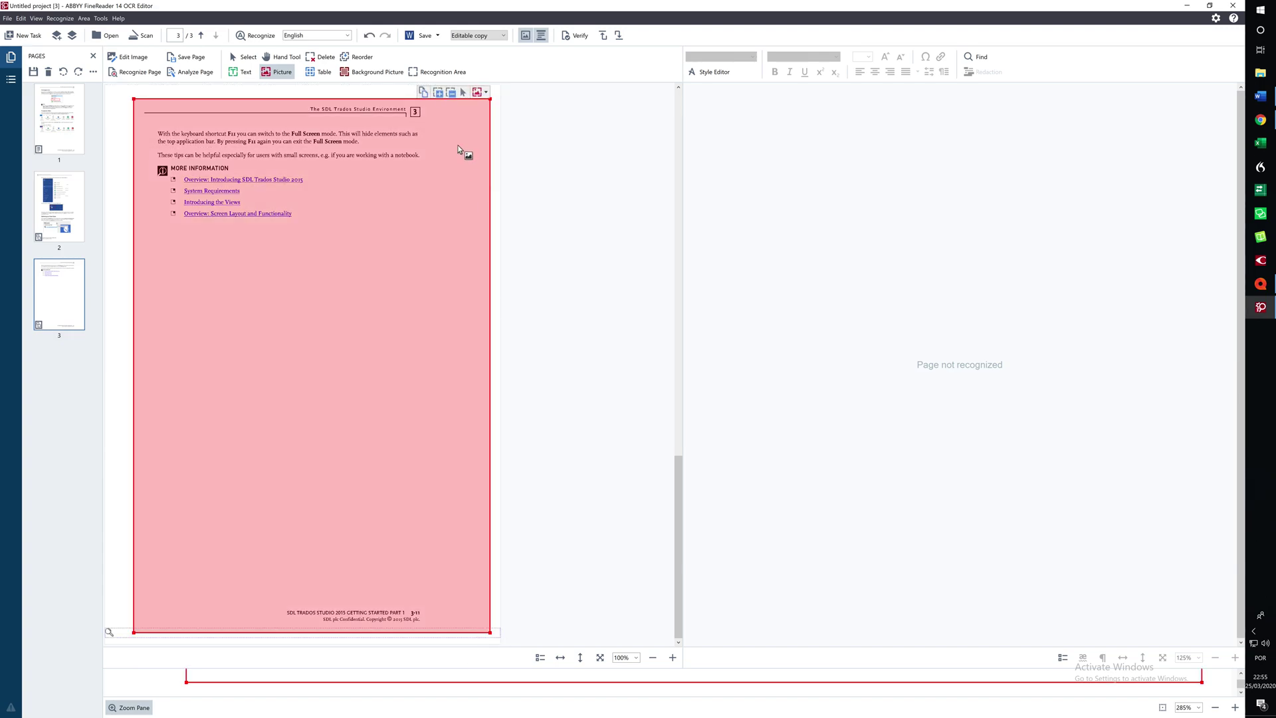
left_click(68, 20)
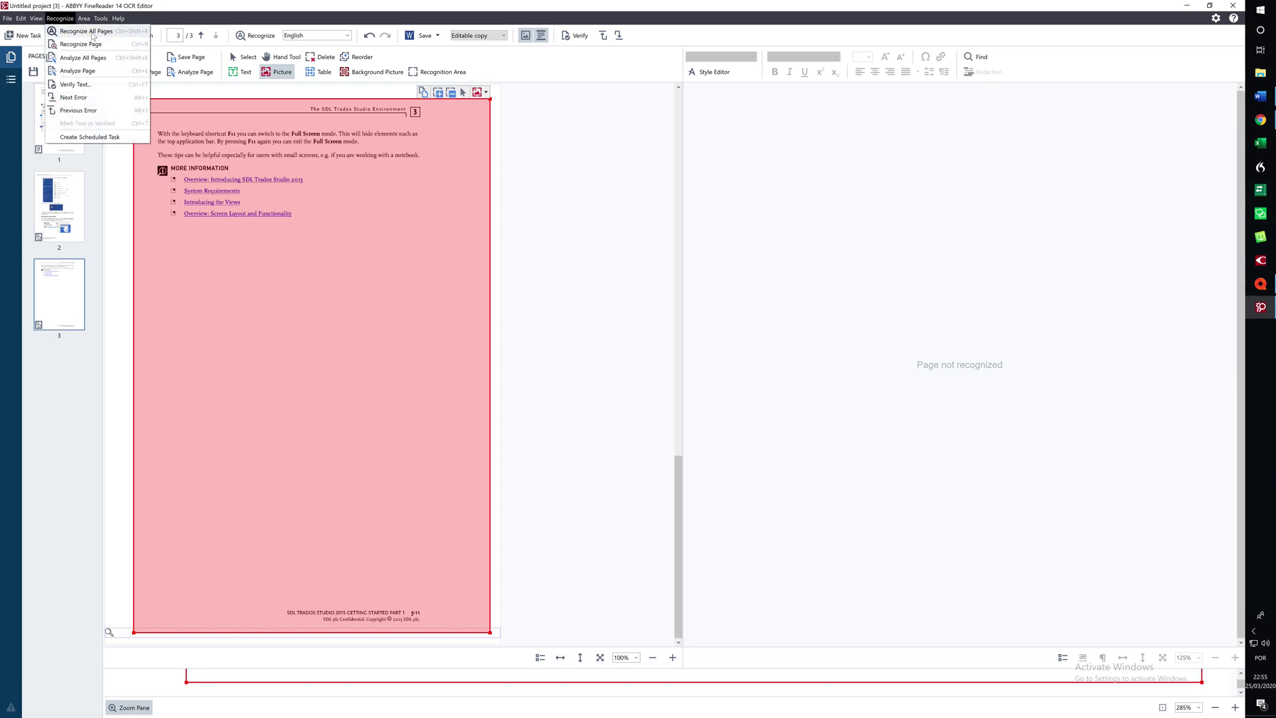
left_click(88, 31)
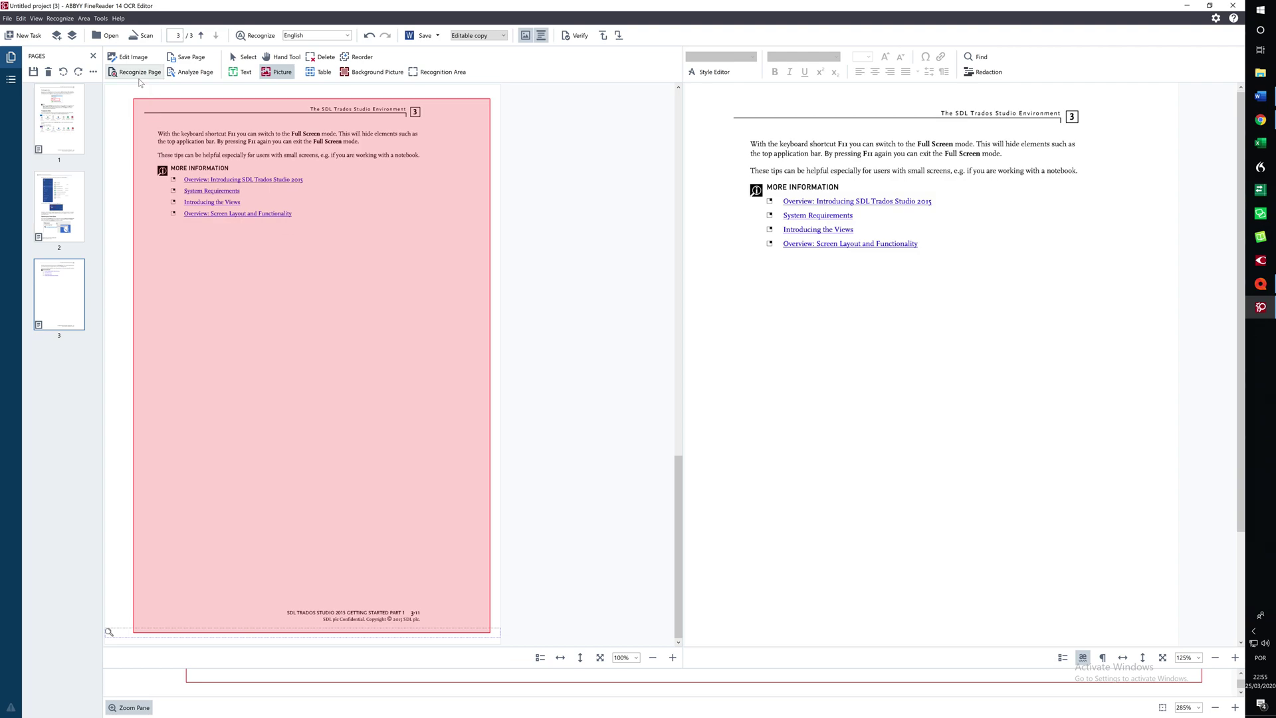
left_click(58, 114)
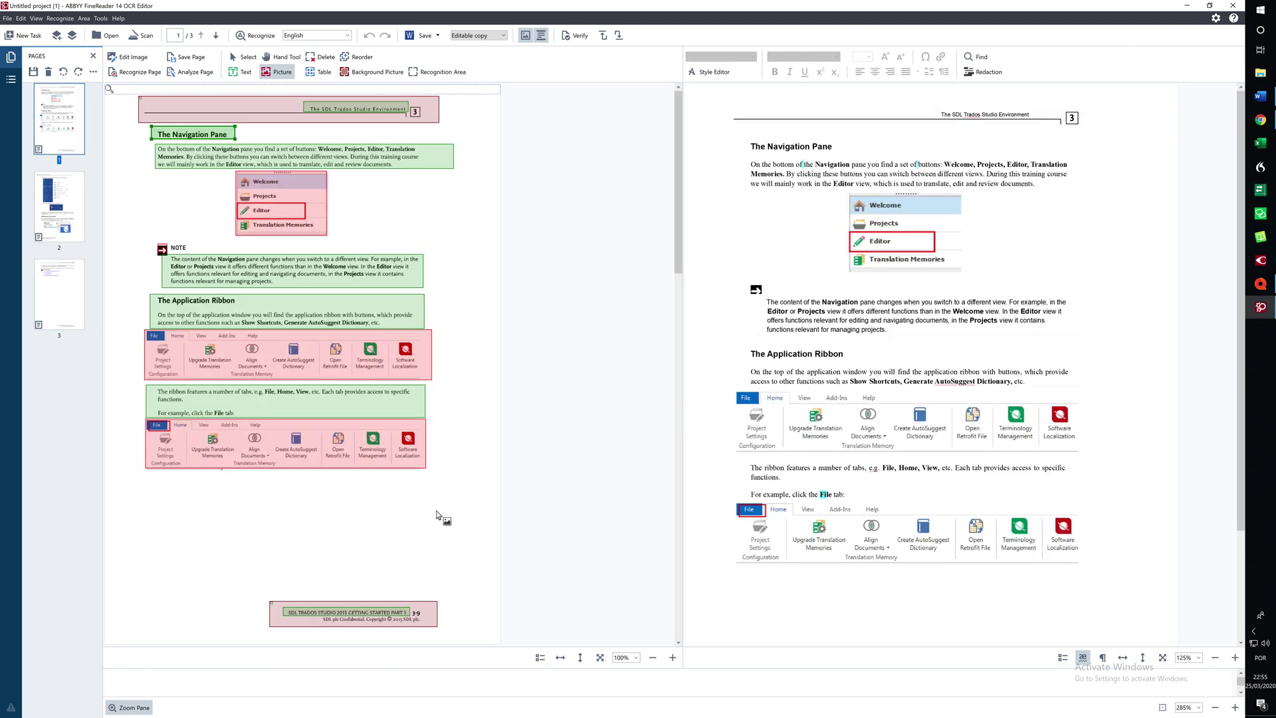
Step: Save the recognized pages as a Microsoft Word Document named '3 page selection_12', opening it afterwards
left_click(8, 19)
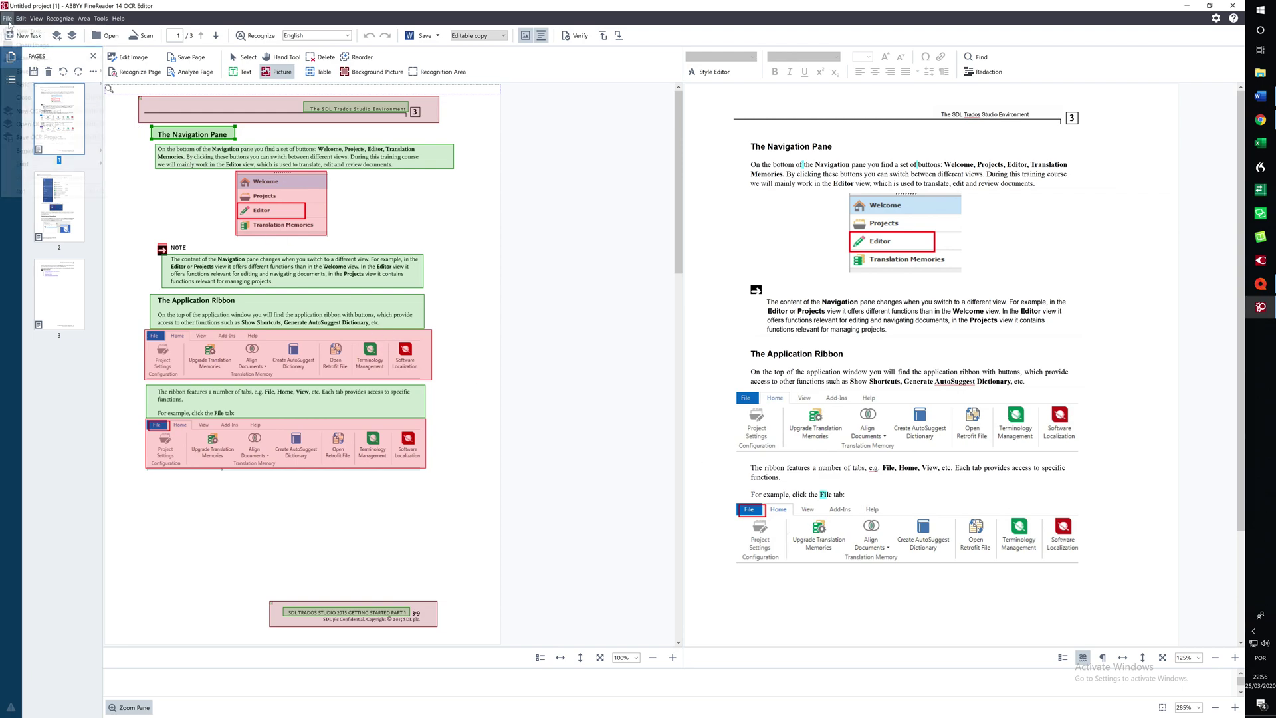
mouse_move(32, 71)
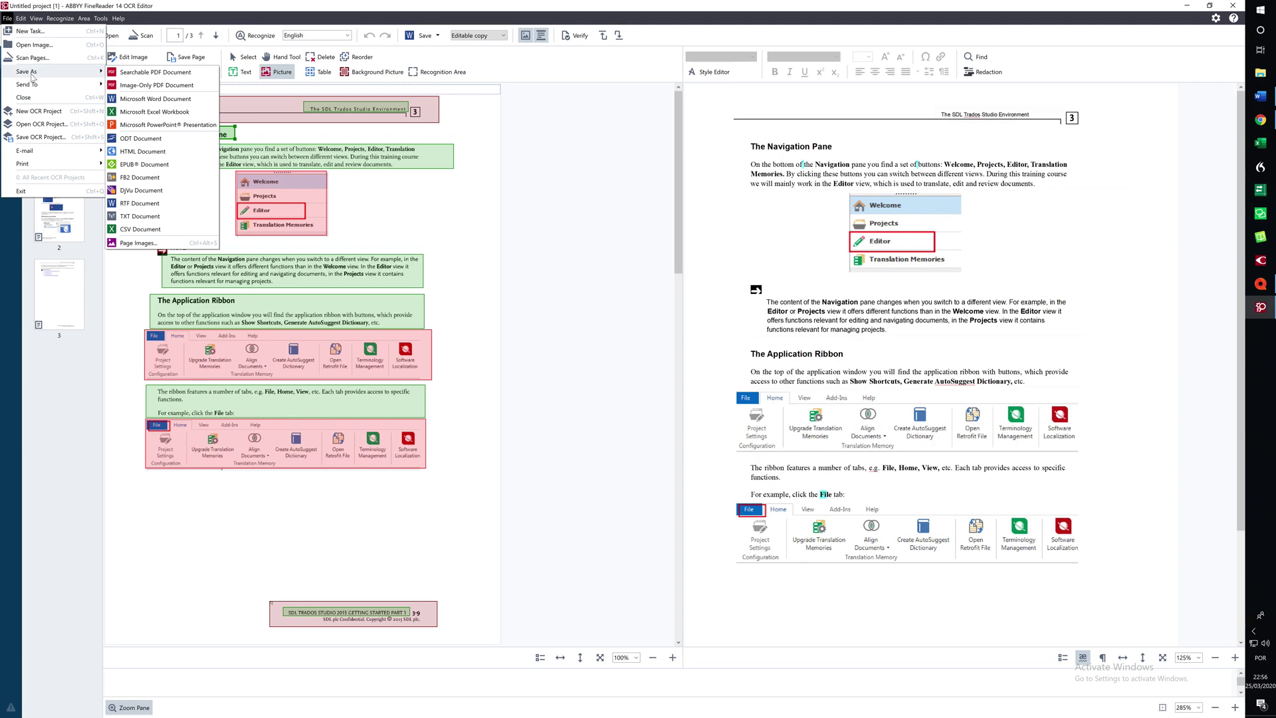
left_click(163, 101)
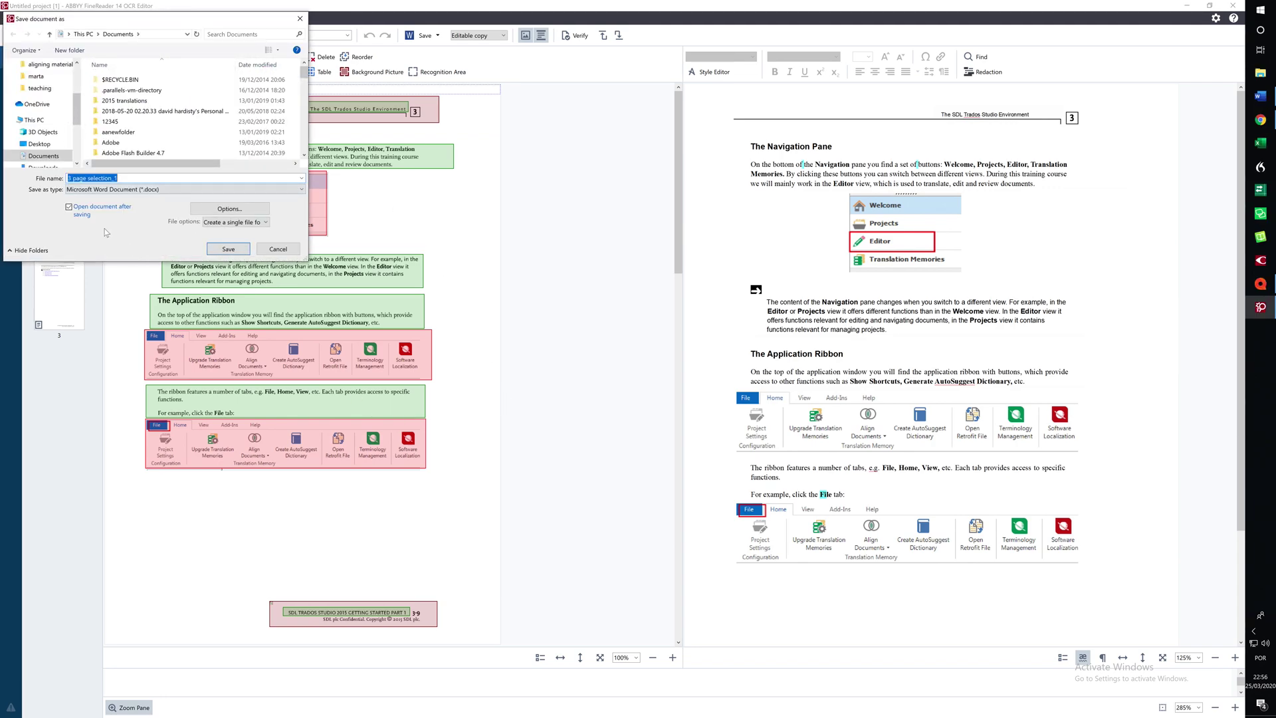
left_click(134, 177)
left_click(223, 250)
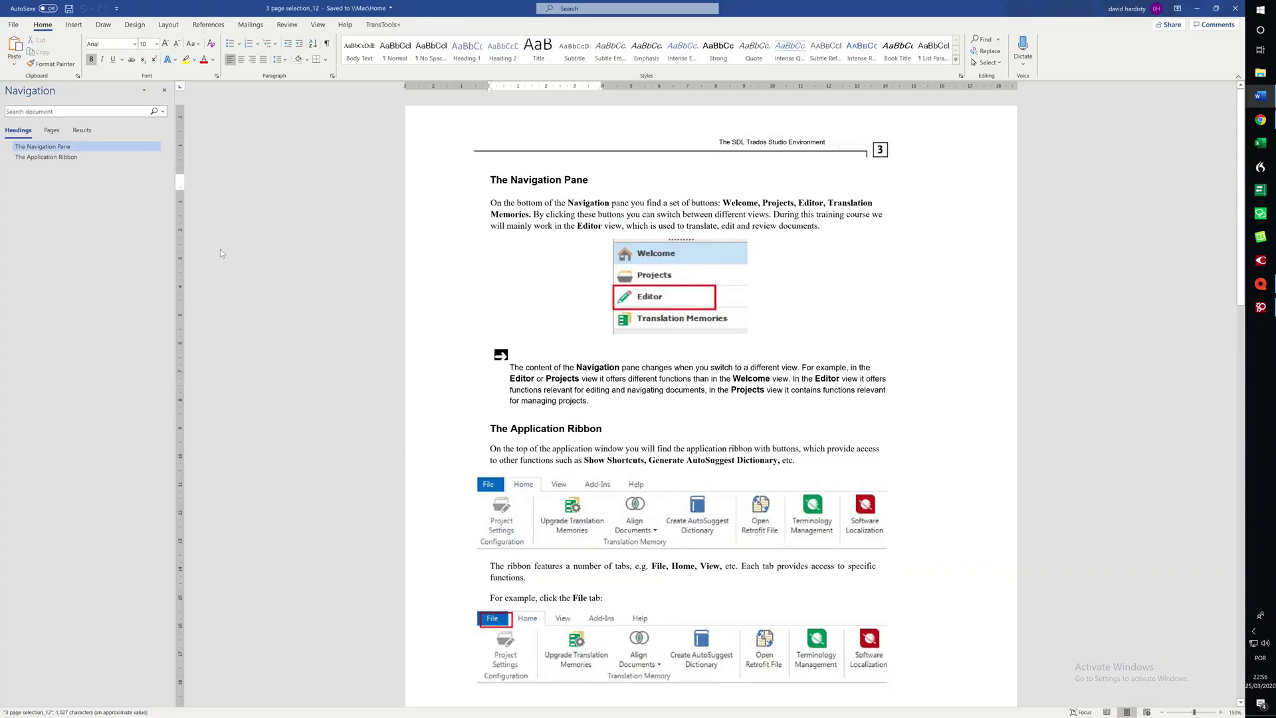
Step: In Word, select the first heading and paragraph text, then select the ribbon screenshot to confirm it is a picture
left_click(556, 177)
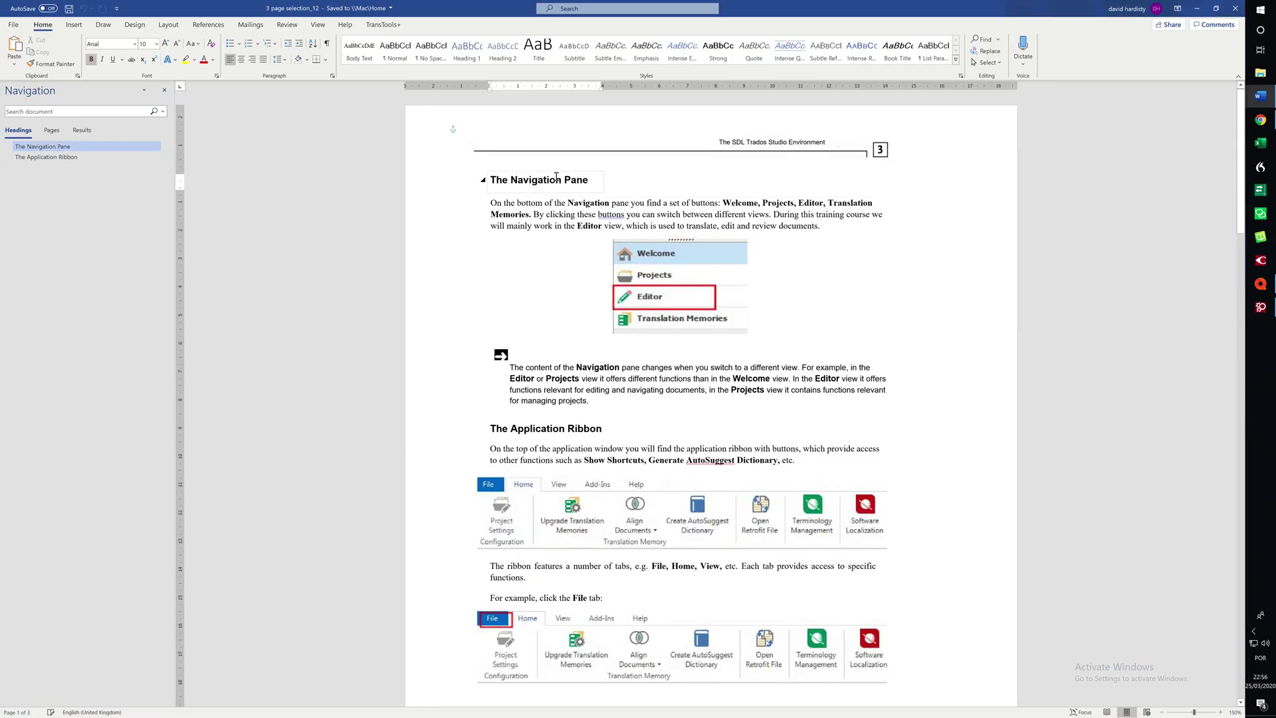
left_click_drag(519, 180, 686, 222)
left_click_drag(510, 368, 589, 400)
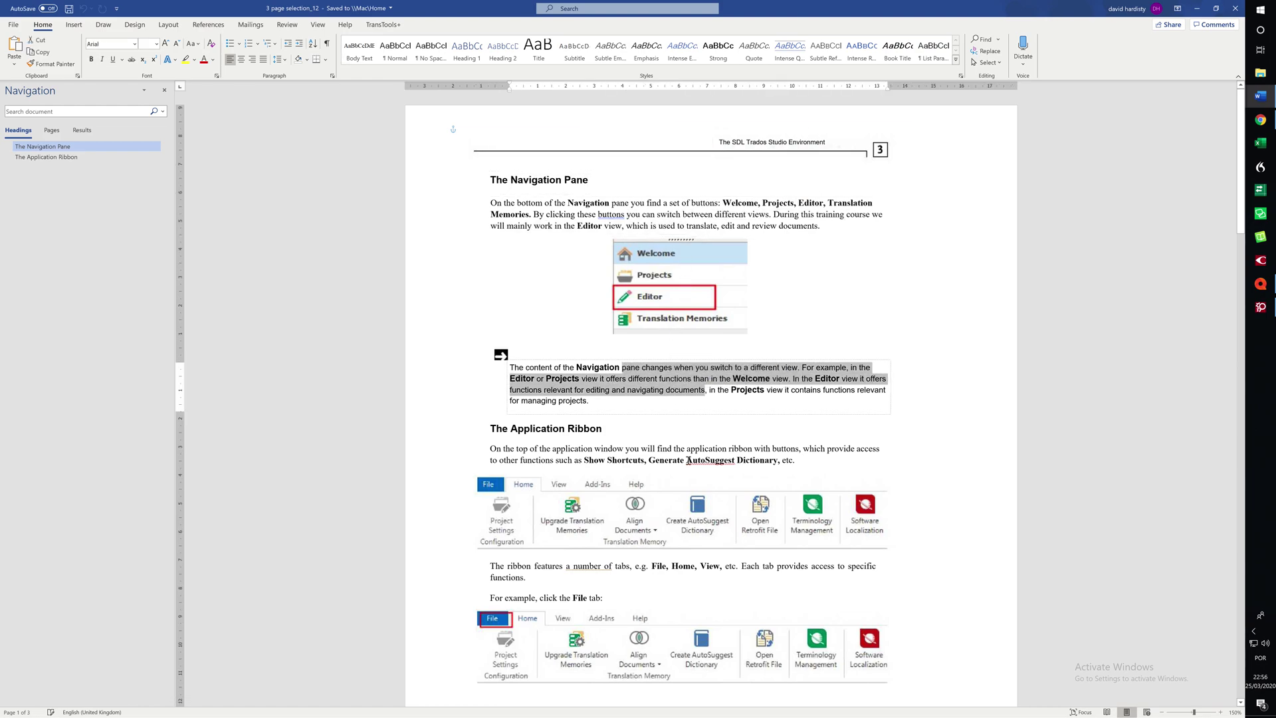
left_click(677, 479)
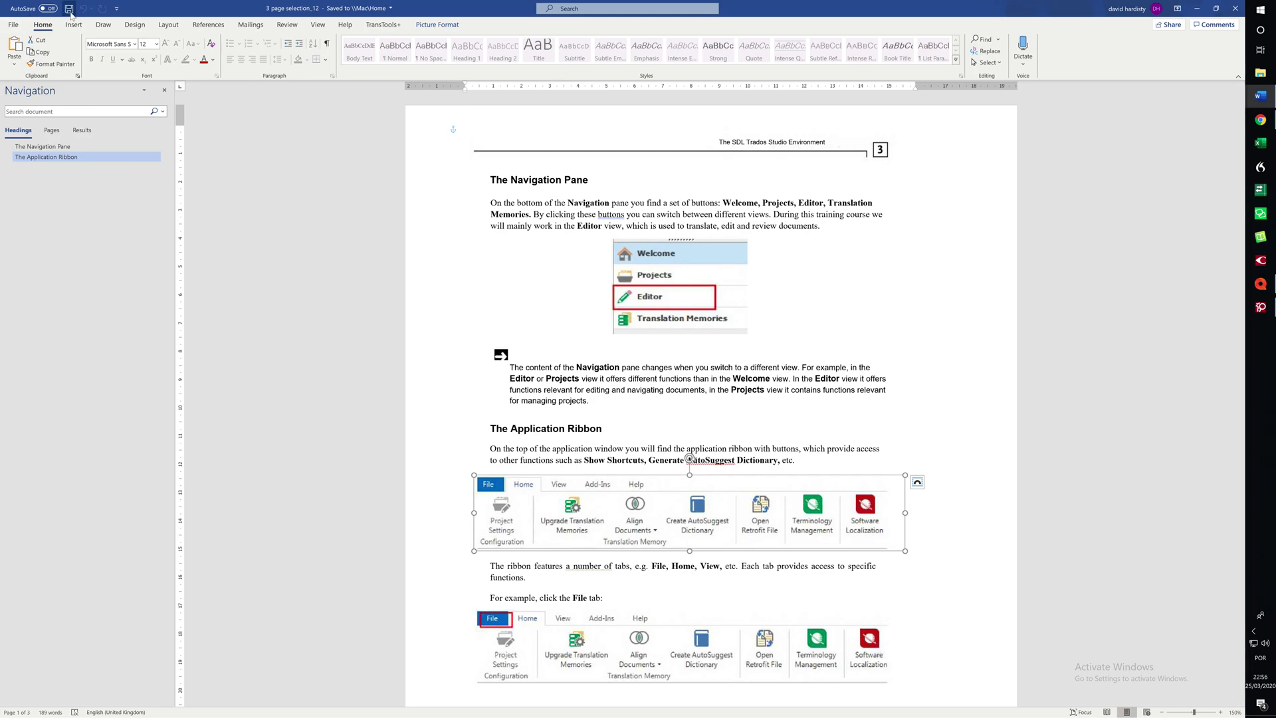
scroll(676, 423, "down", 1)
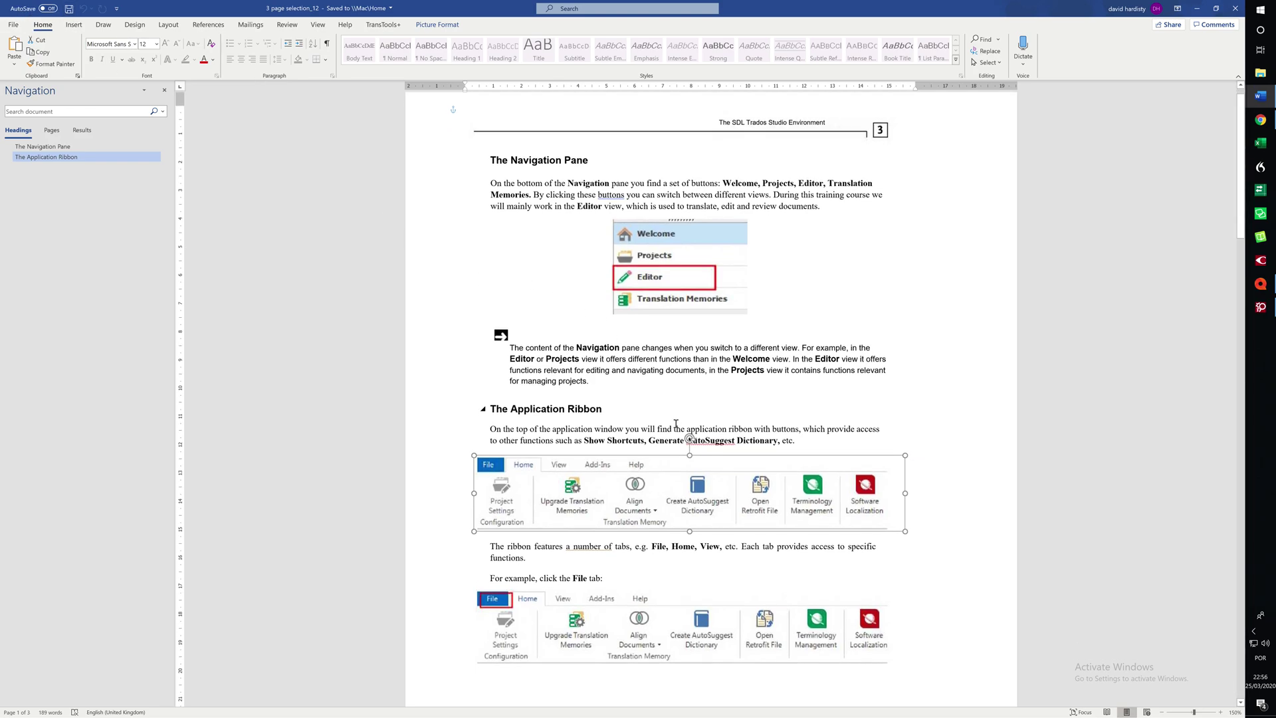